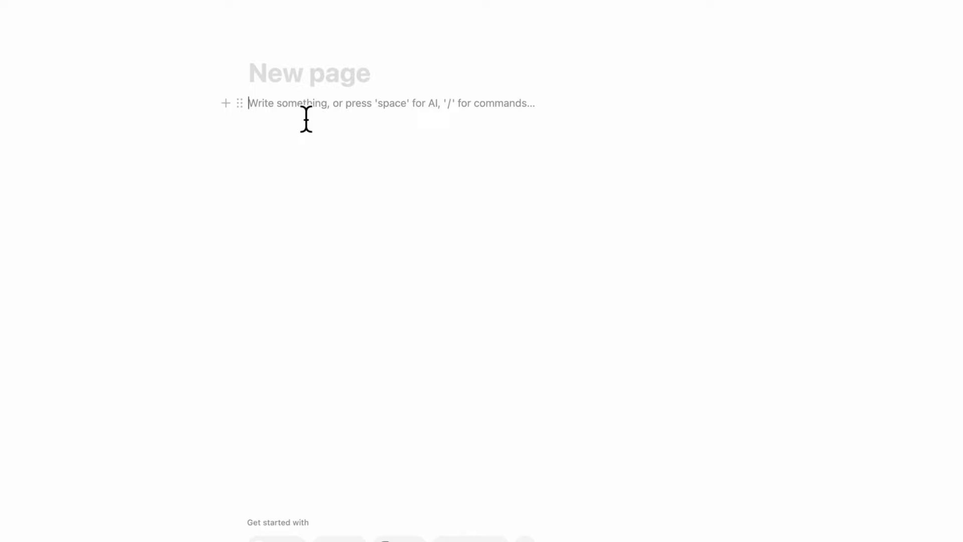
type("/form")
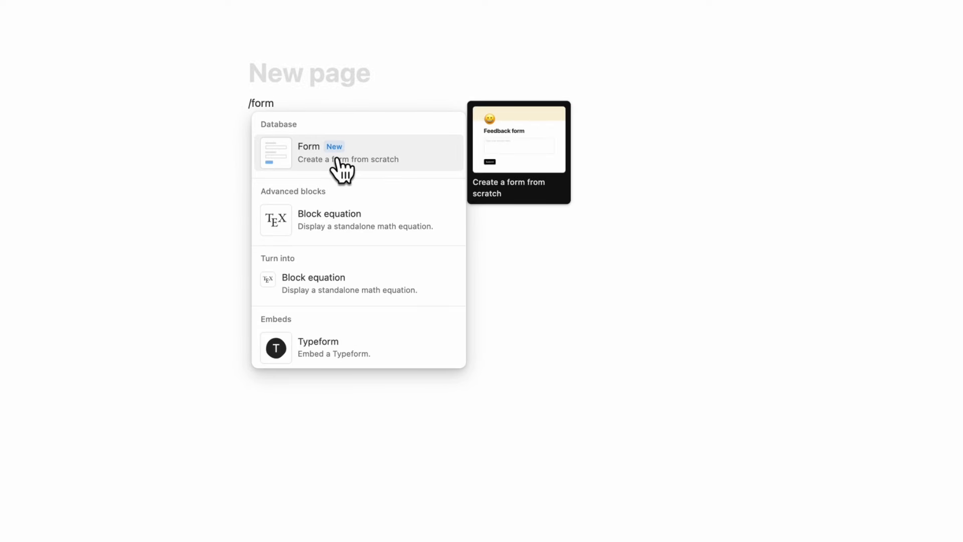
left_click(338, 161)
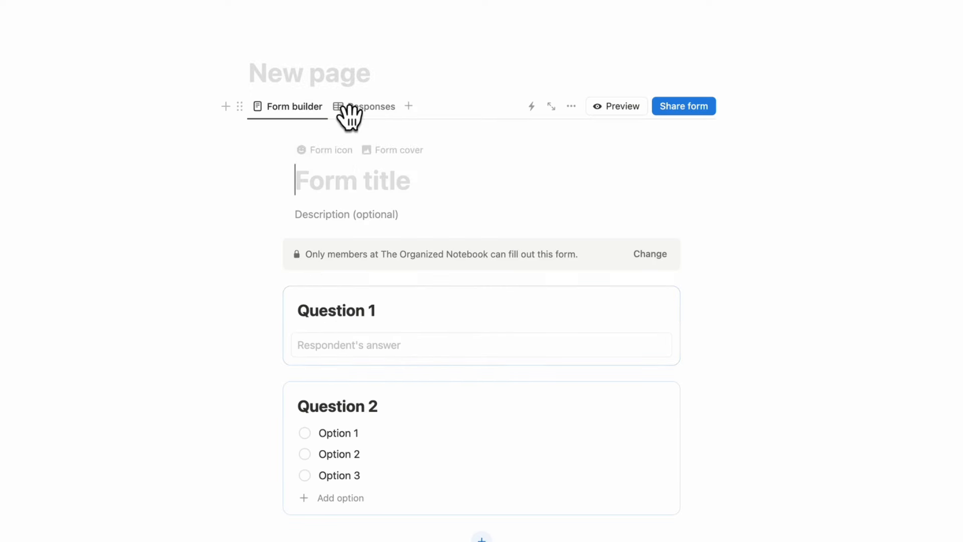
scroll(333, 113, "down", 3)
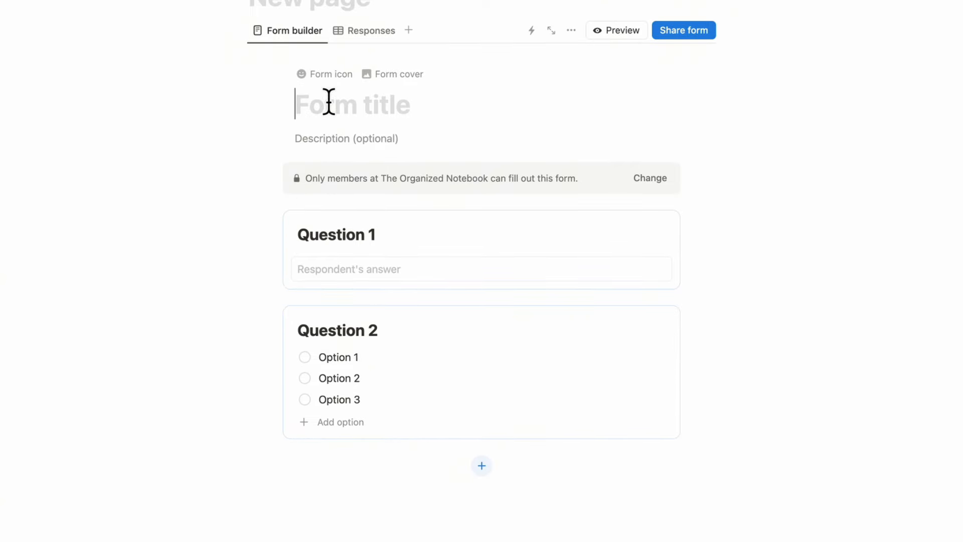
scroll(329, 100, "up", 3)
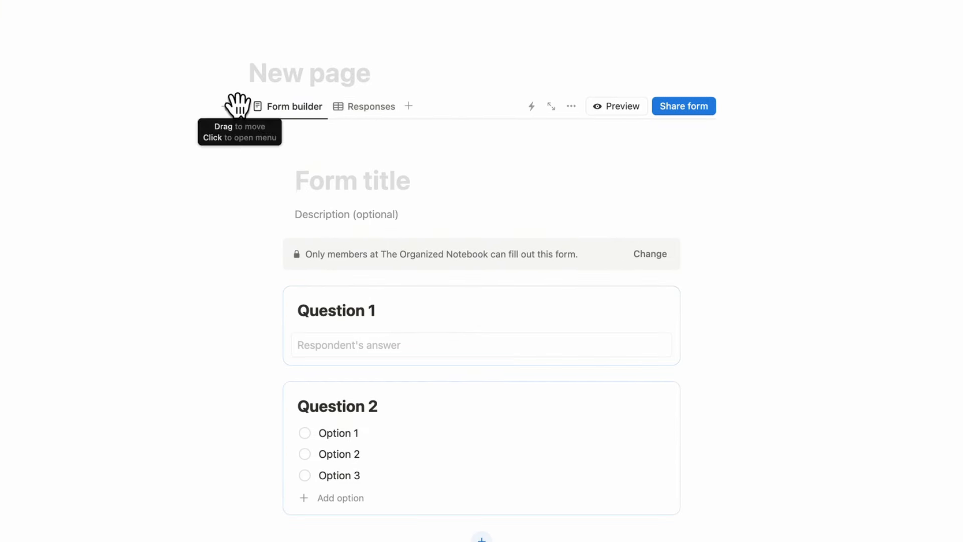
left_click(239, 105)
key("Delete")
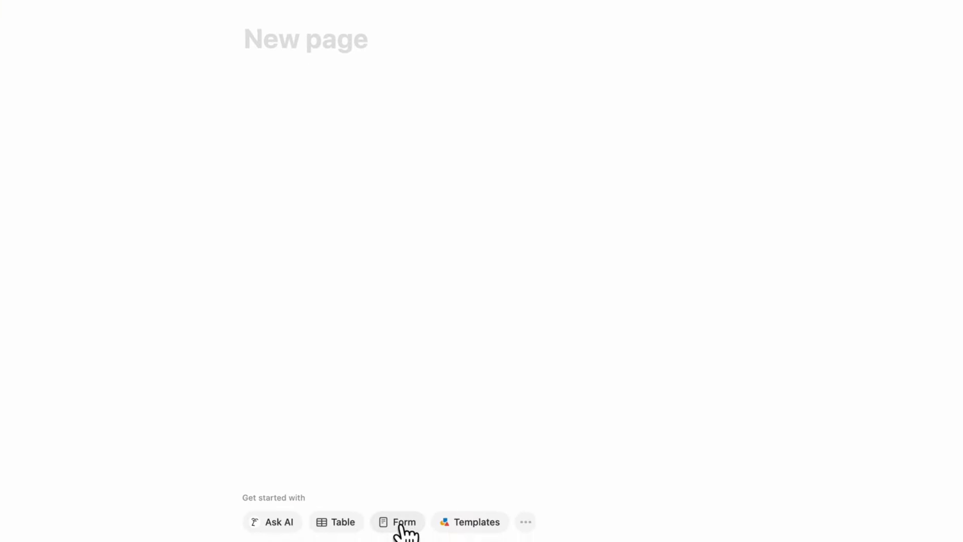
- Turn the blank page into a new form and title it "Feedback form for templates"
left_click(400, 522)
left_click(483, 224)
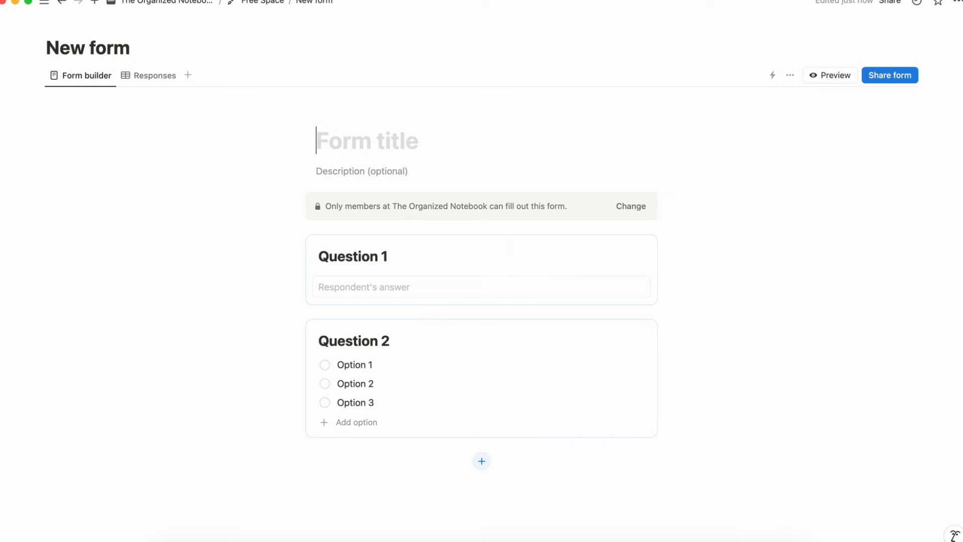
type("Feedback for")
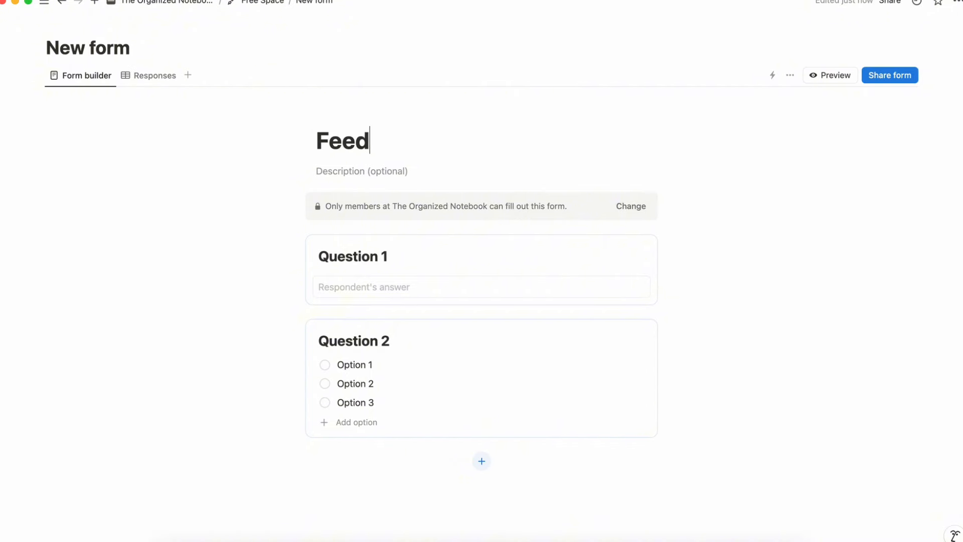
type("m for templates")
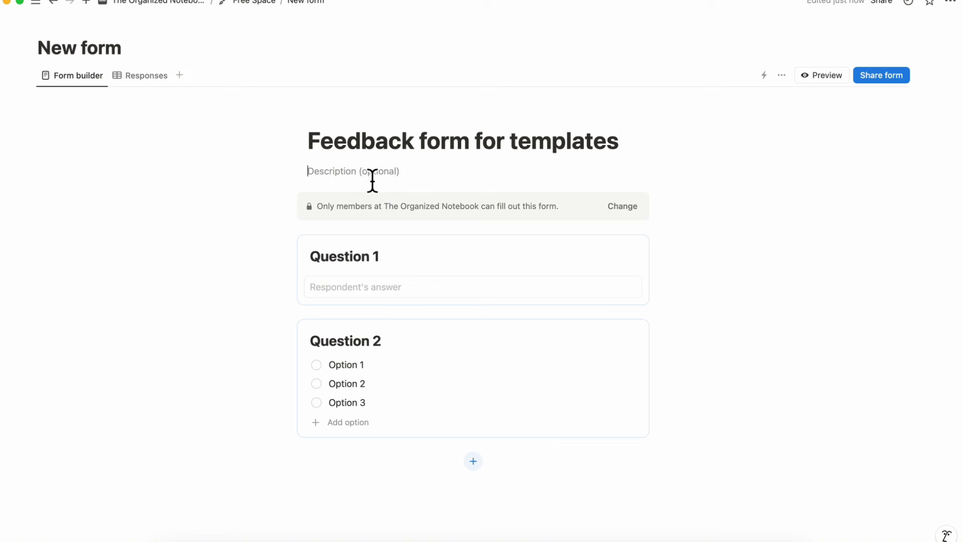
- Give the form a dark thought-bubble icon above its title
left_click(344, 116)
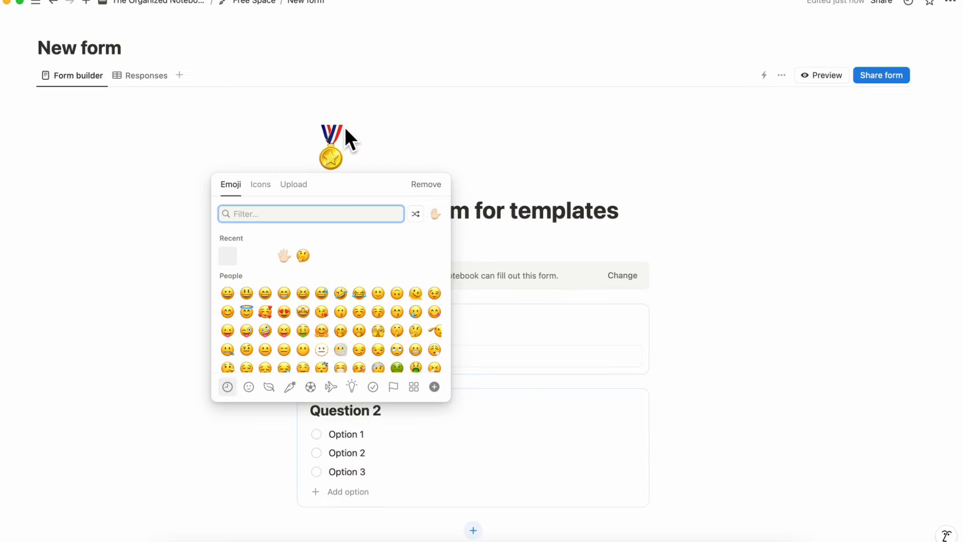
left_click(261, 188)
left_click(232, 248)
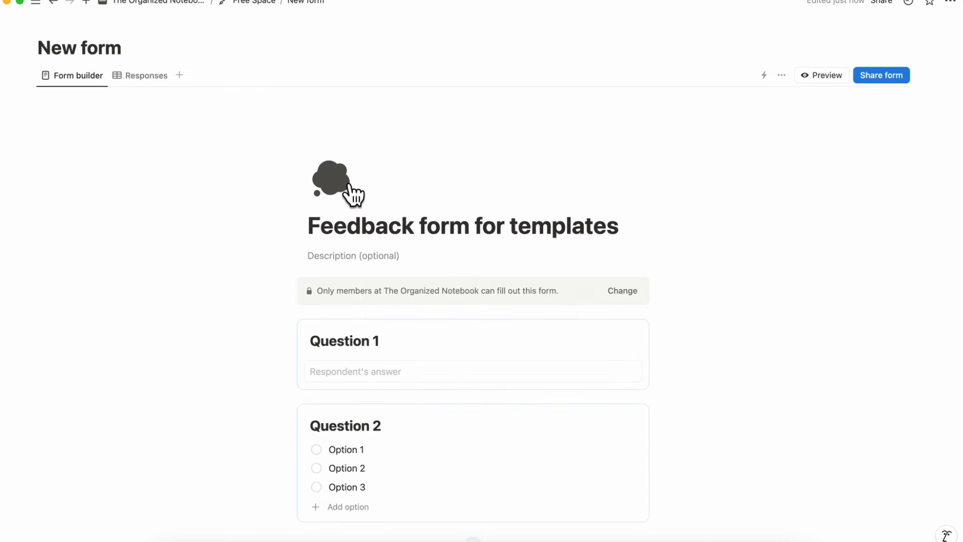
- Add a form cover and replace it with a calendar-and-plant photo found on Unsplash under "productivity"
left_click(368, 131)
left_click(657, 103)
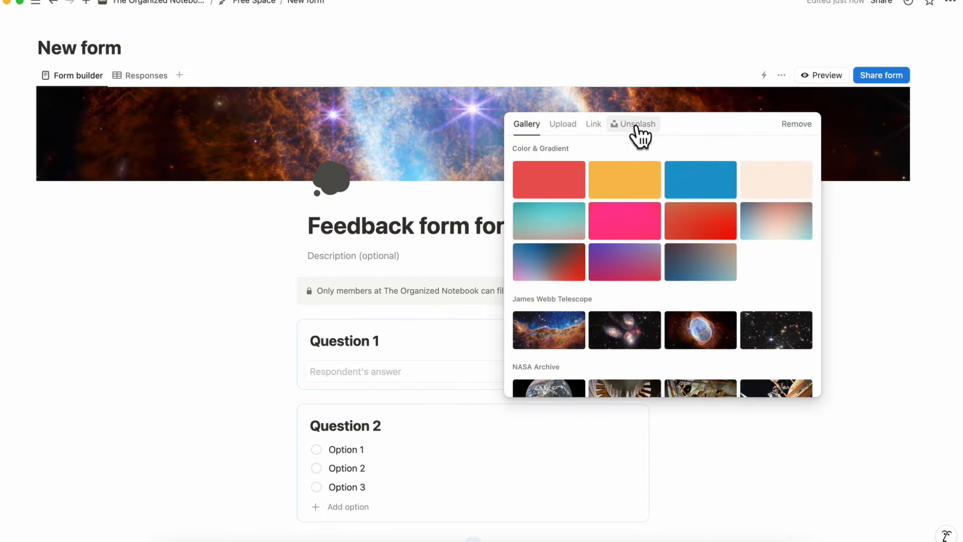
left_click(637, 124)
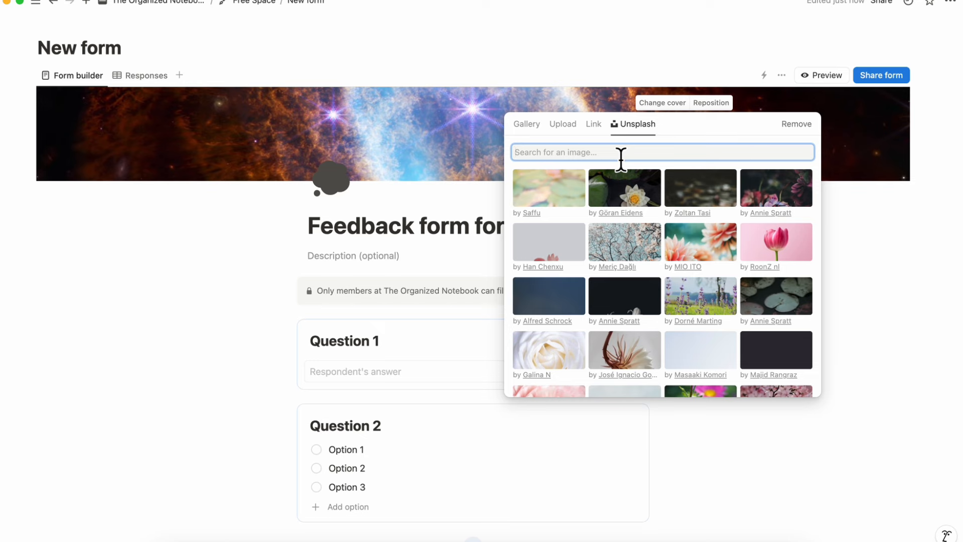
type("productivity")
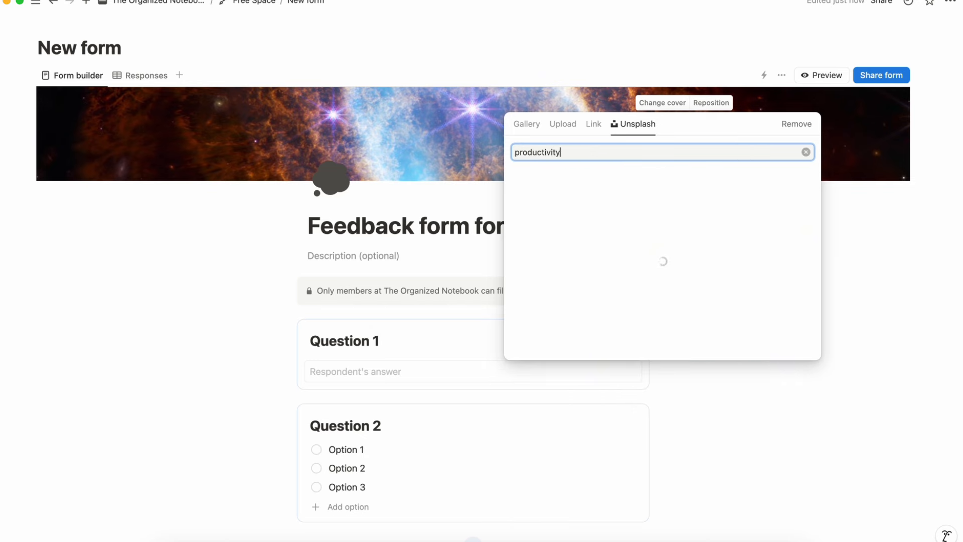
left_click(784, 220)
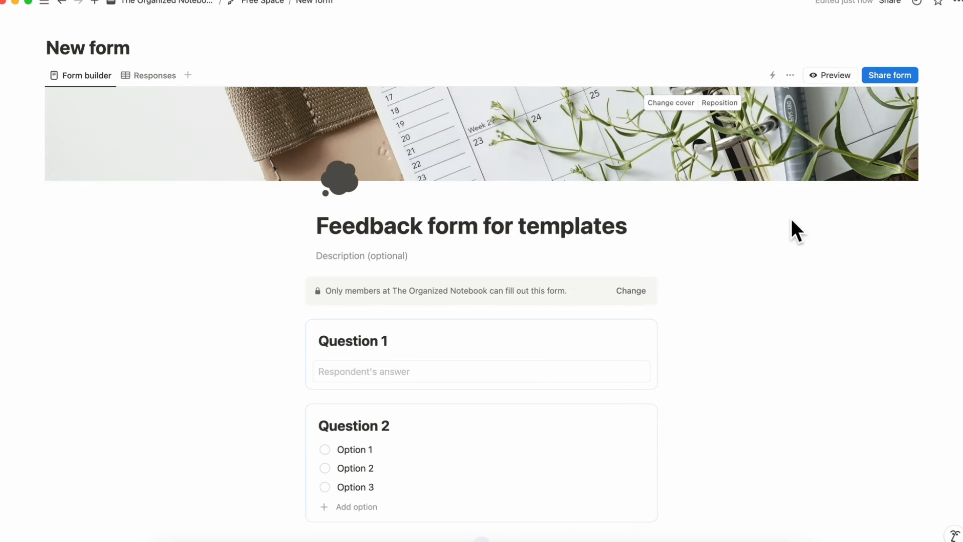
- Try Yellow as the form's submit button color and switch it back to Default
left_click(792, 76)
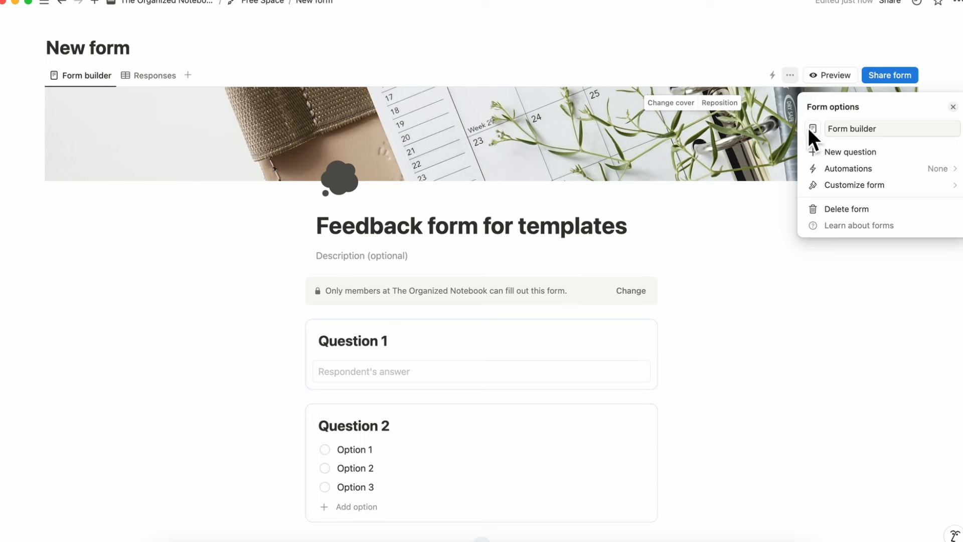
left_click(843, 186)
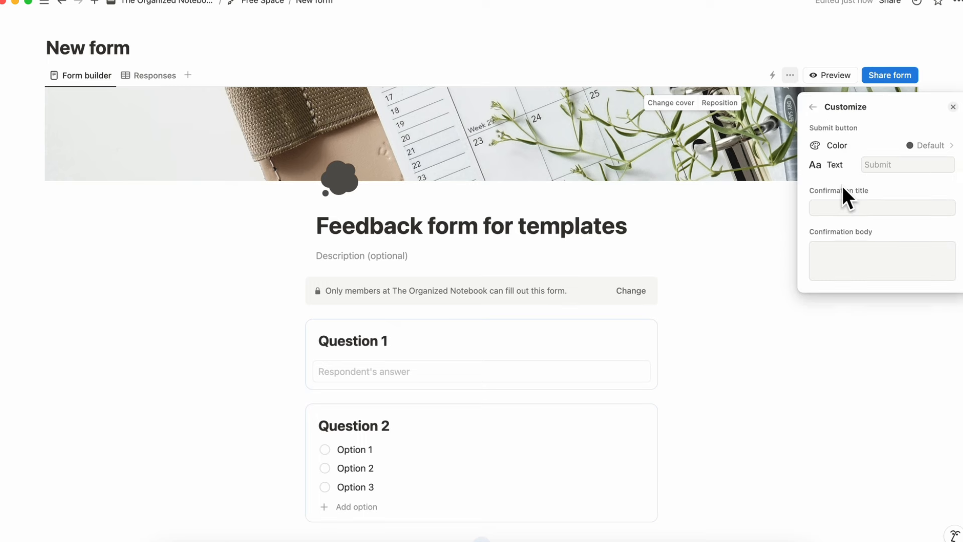
left_click(943, 148)
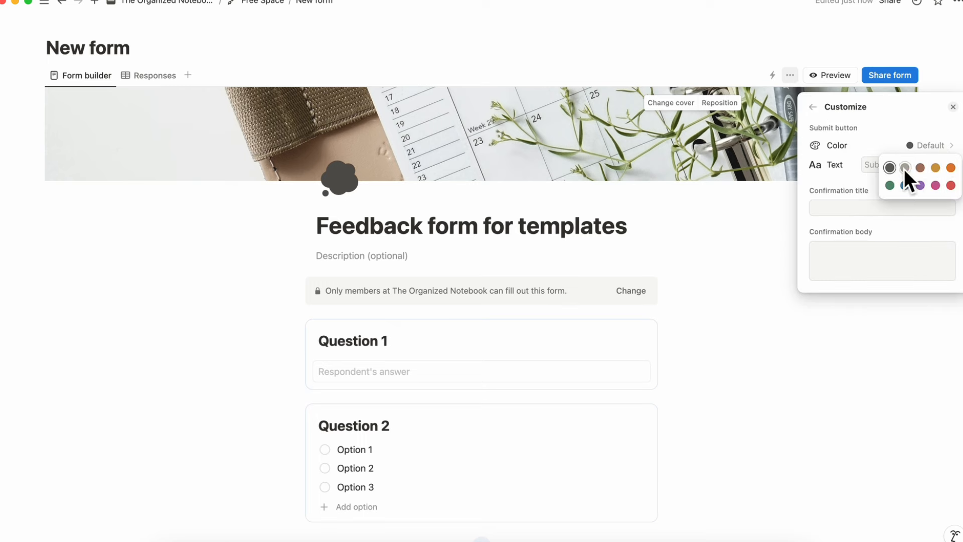
left_click(937, 171)
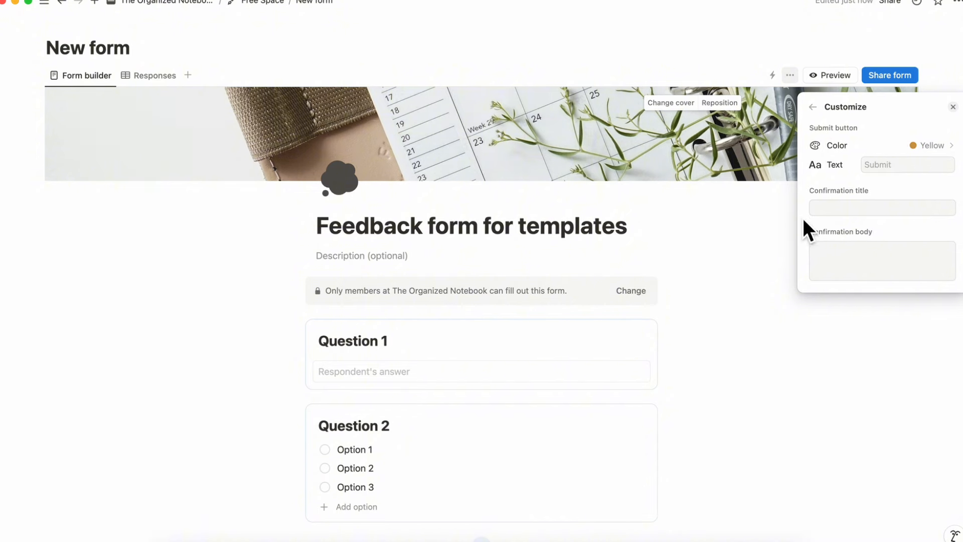
left_click(938, 147)
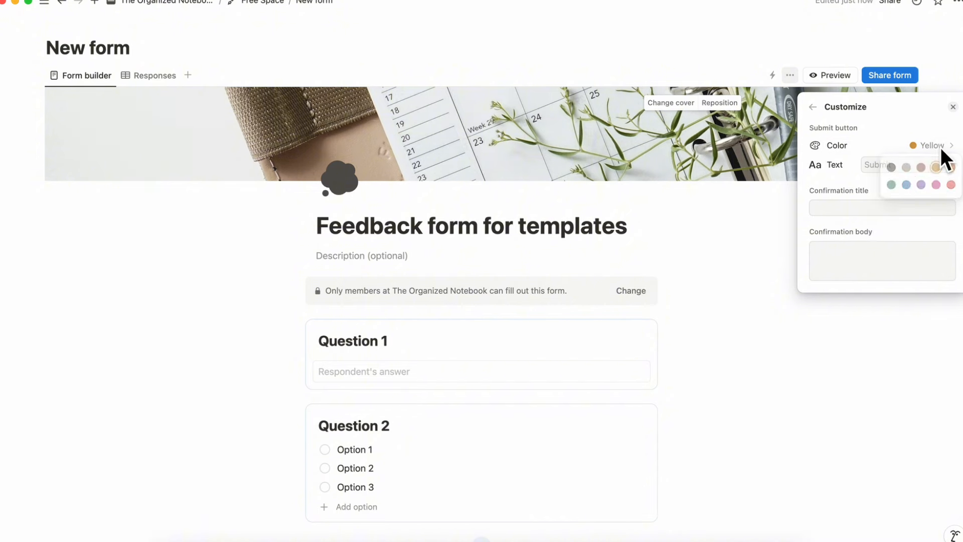
left_click(895, 171)
- Set the form's submit button text to "Let me know your thoughts!"
left_click(897, 169)
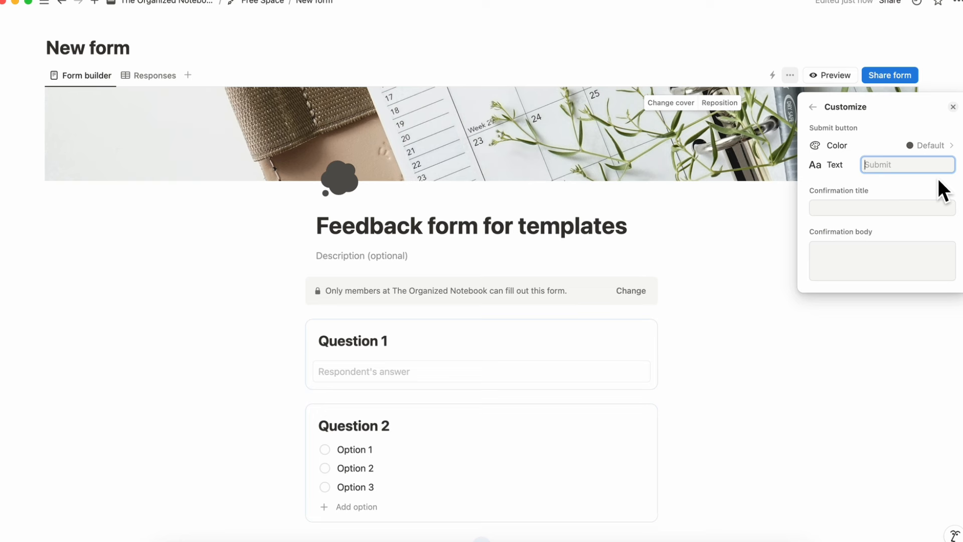
type("Let me")
type(" know your thoughts!")
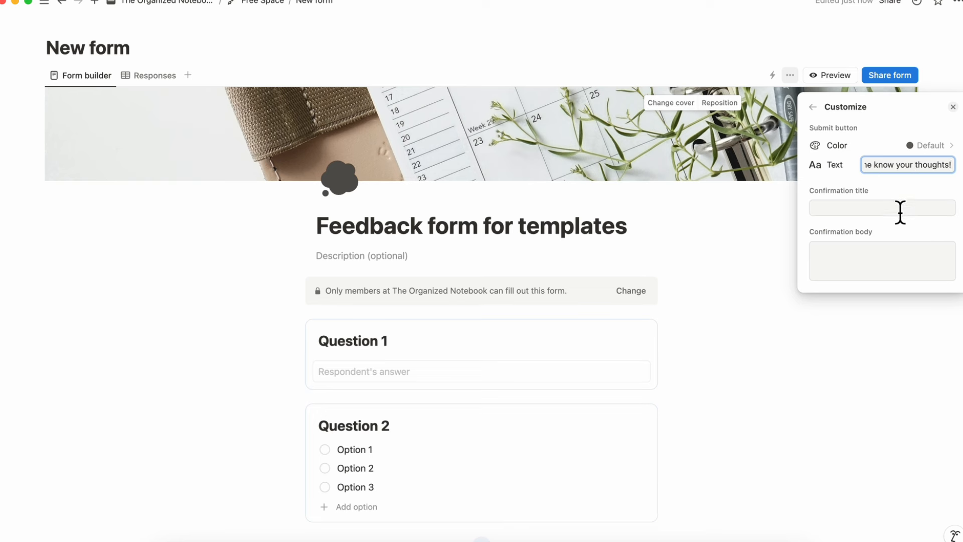
left_click(899, 209)
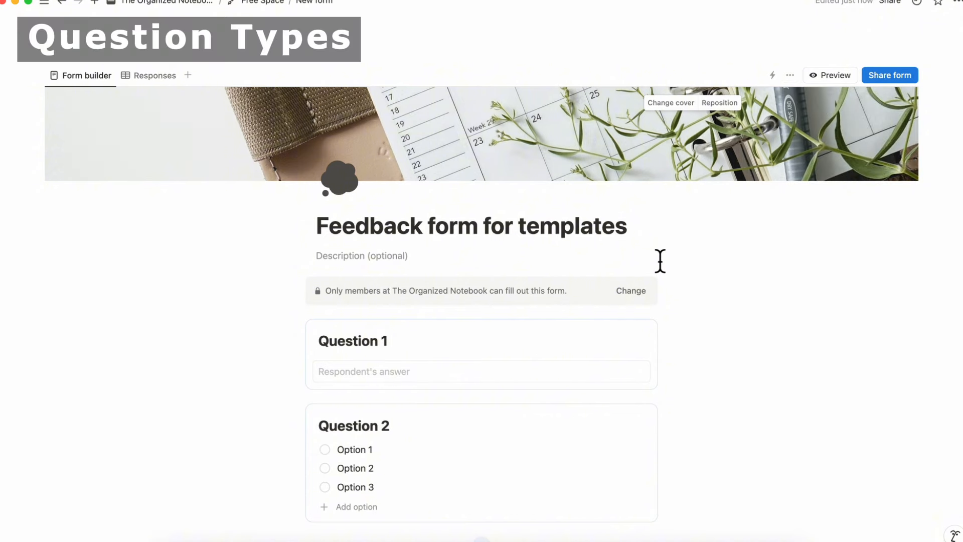
- Examine the question types available in Question 1's options
scroll(660, 261, "down", 2)
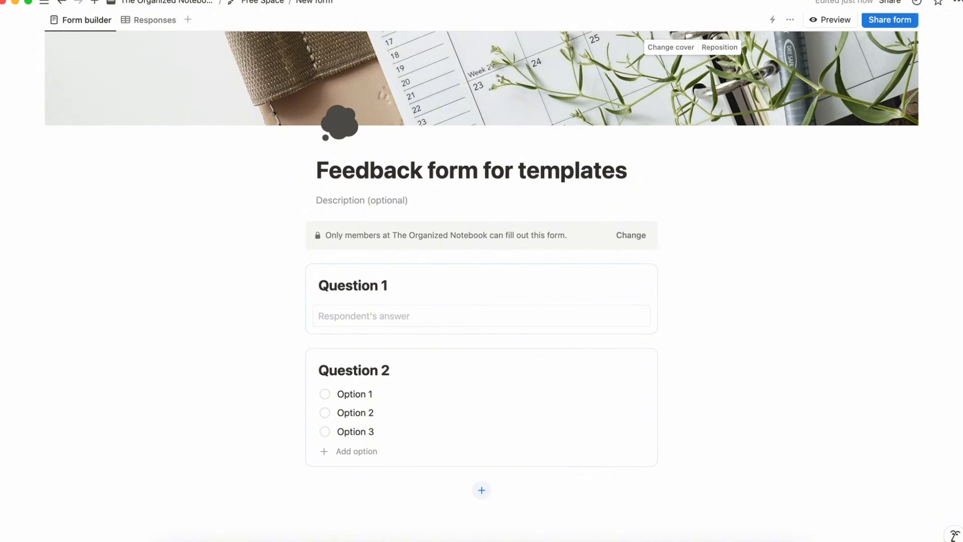
left_click(639, 294)
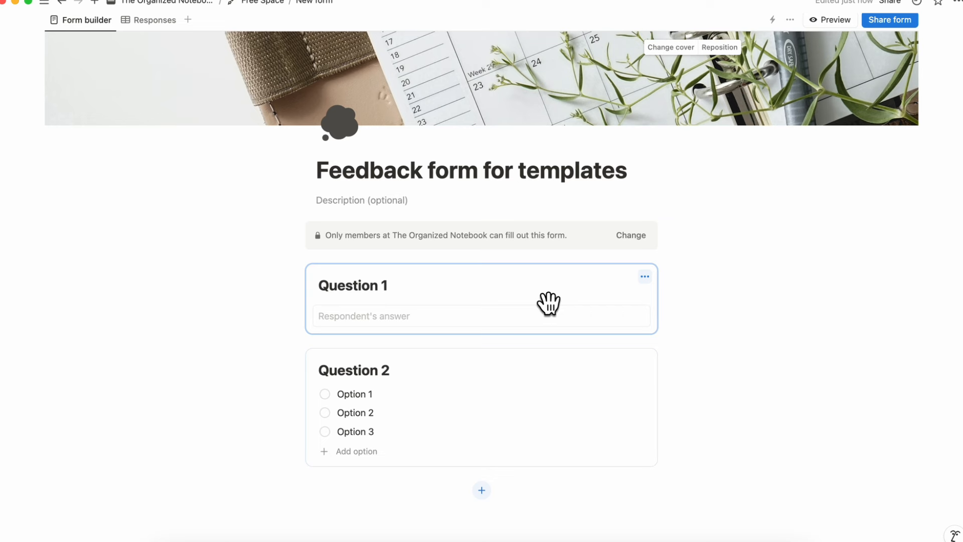
left_click(645, 279)
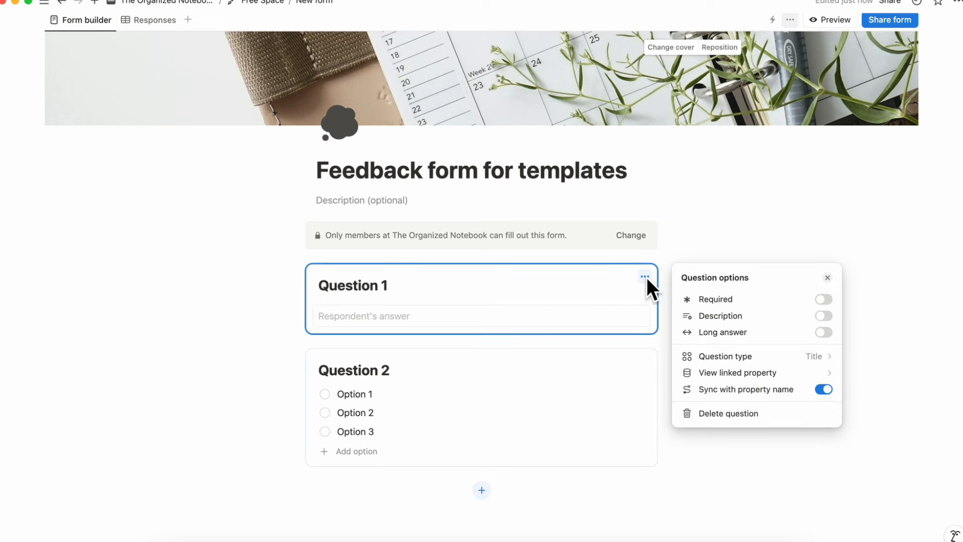
left_click(715, 360)
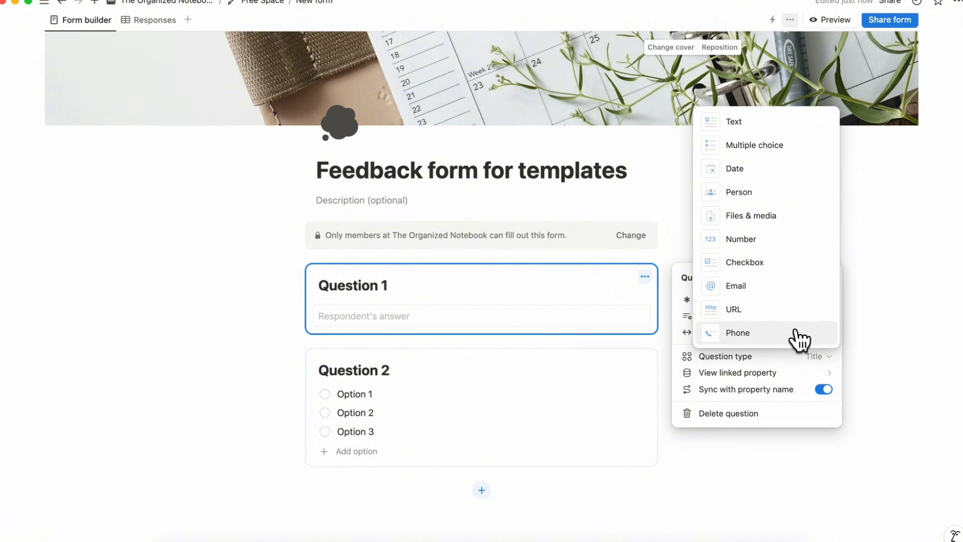
left_click(784, 135)
left_click(720, 253)
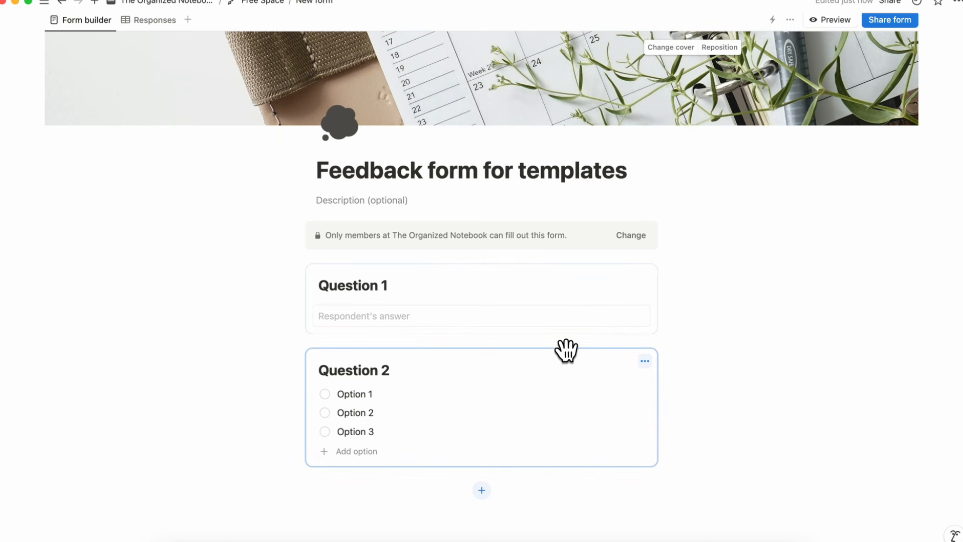
- Review Question 1's options and the form's responses table, and return to the form builder
left_click(646, 277)
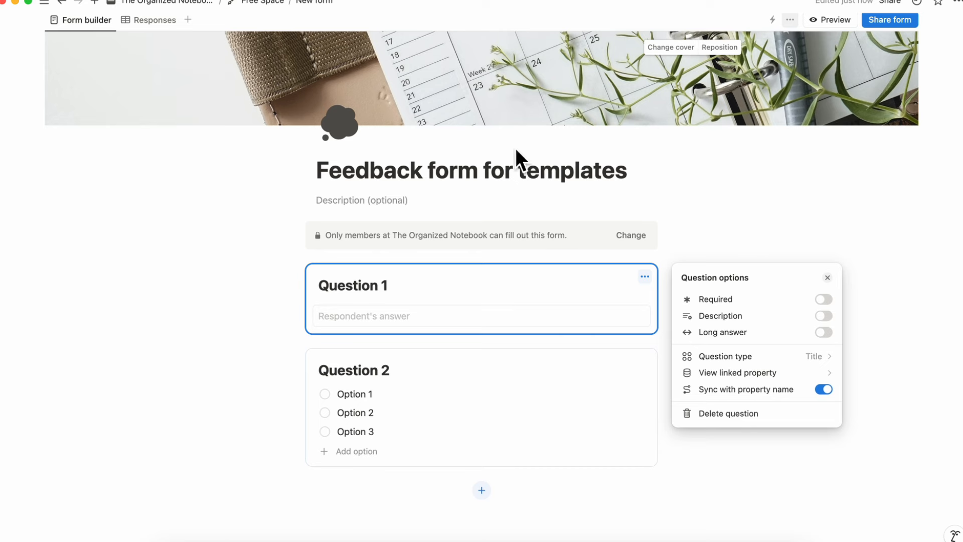
left_click(233, 120)
left_click(157, 21)
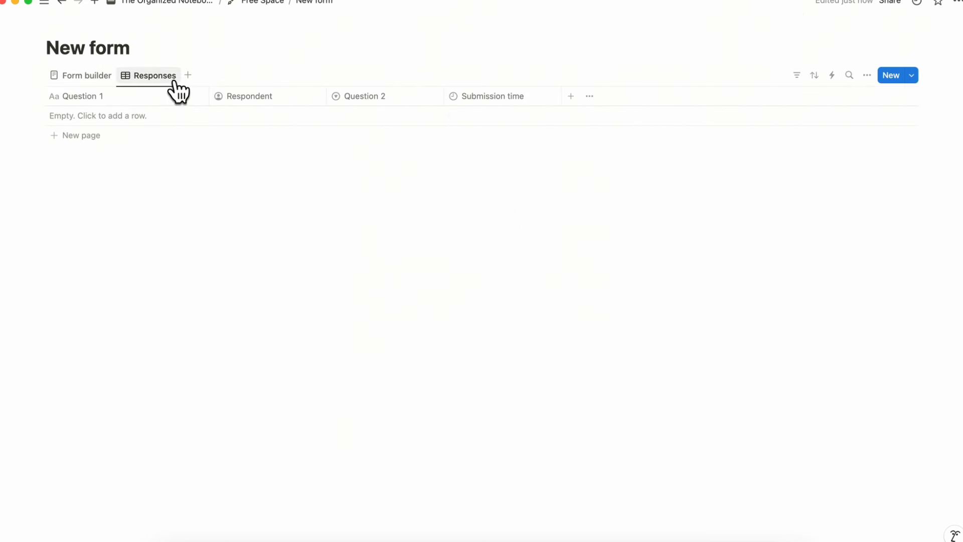
left_click(86, 75)
- Change the question type of Question 2 to Text
scroll(366, 351, "down", 2)
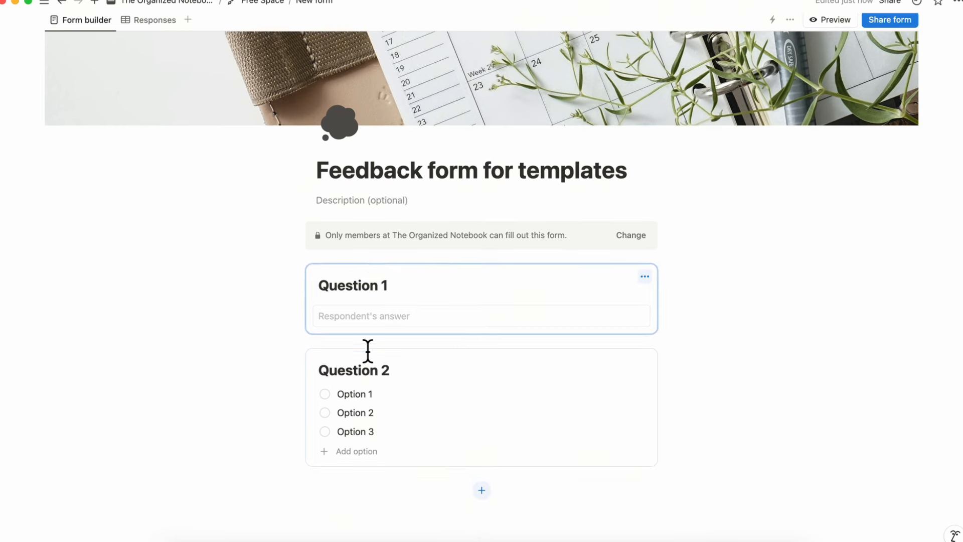
left_click(374, 372)
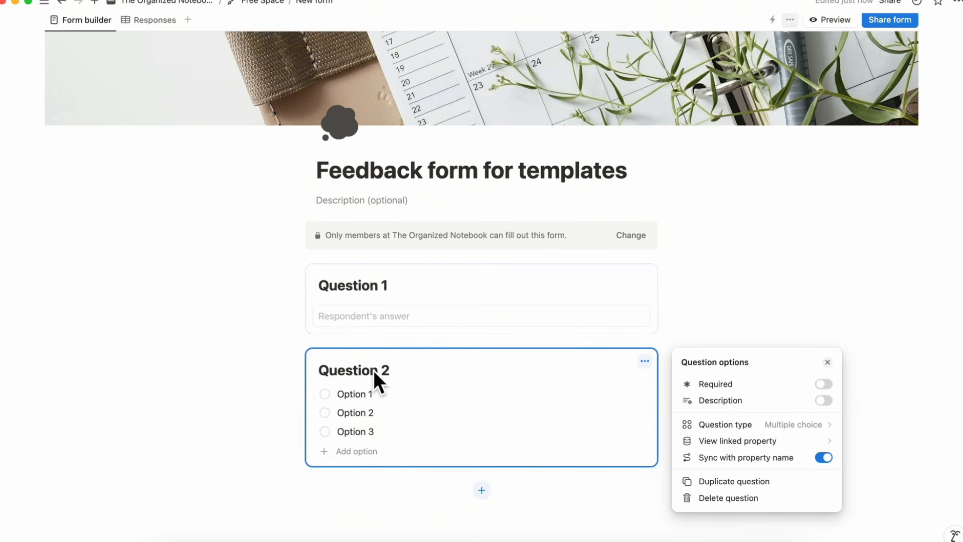
left_click(715, 426)
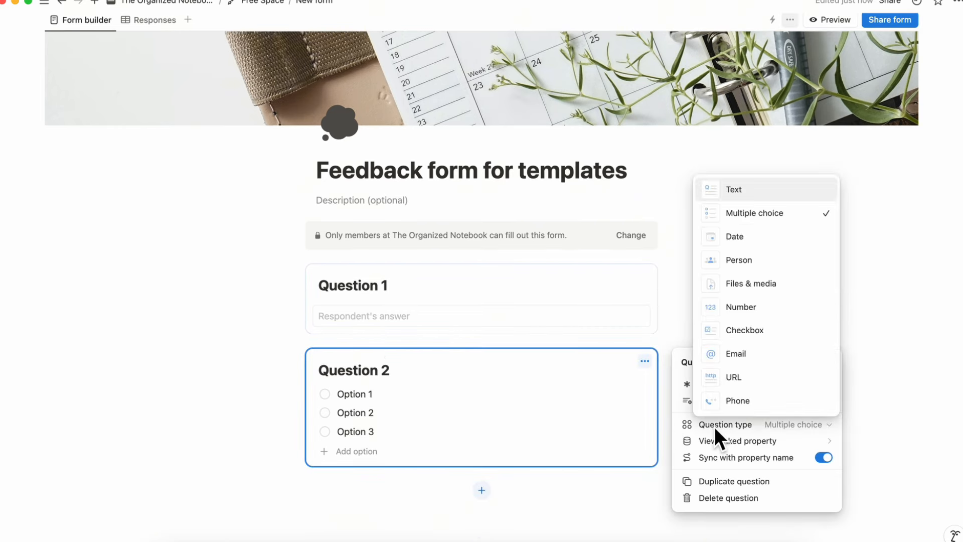
left_click(763, 193)
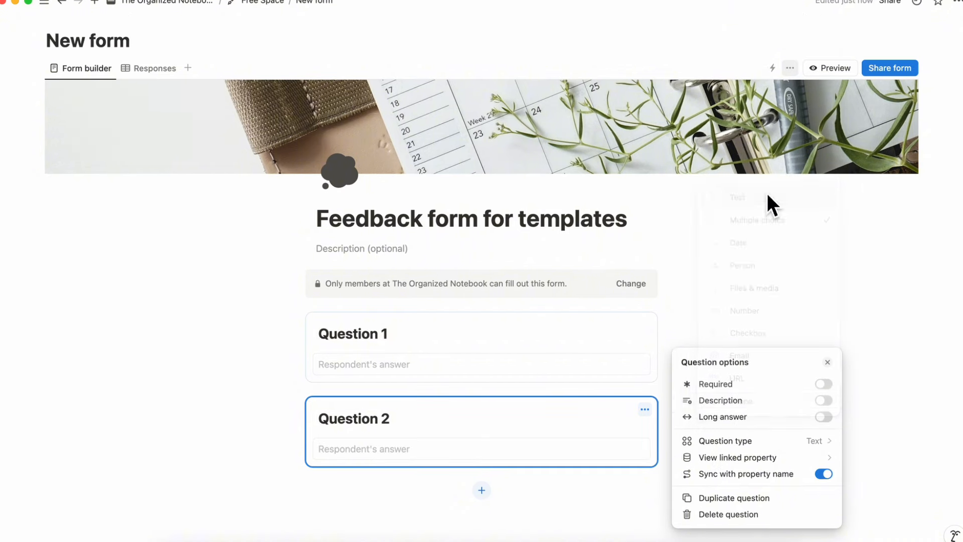
left_click(624, 353)
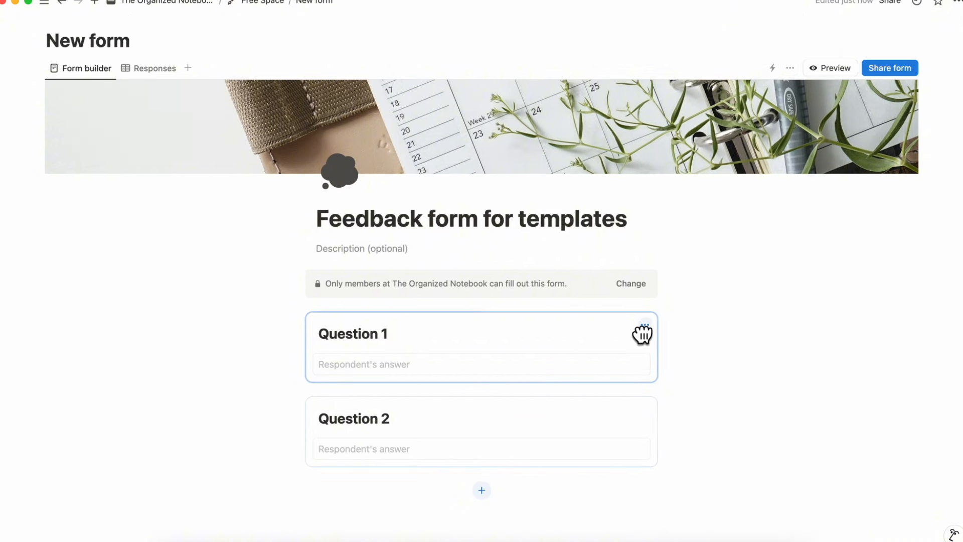
- Change the question type of Question 1 to Text
left_click(645, 326)
left_click(766, 406)
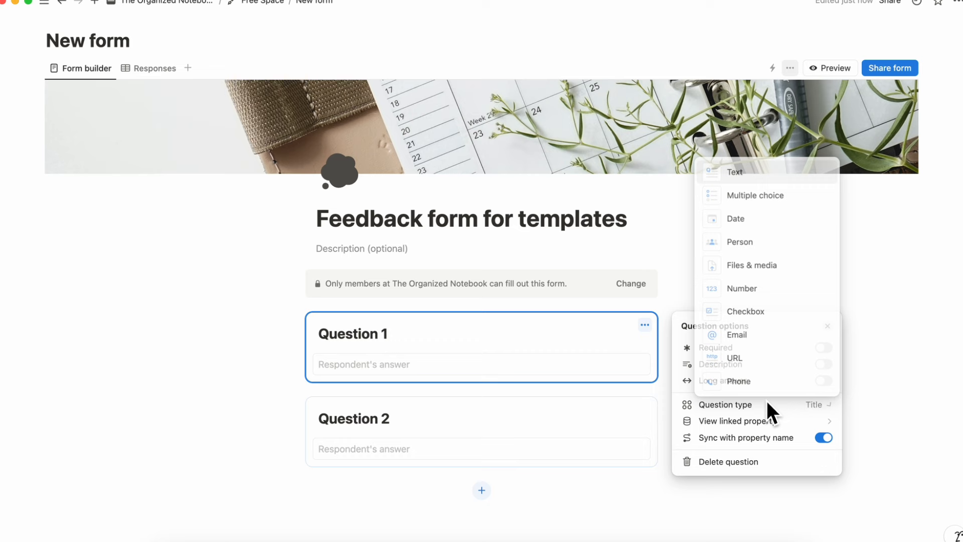
left_click(755, 173)
- Change the question type of Question 2 to Title, check the responses table, and return to the form builder
left_click(522, 430)
left_click(558, 426)
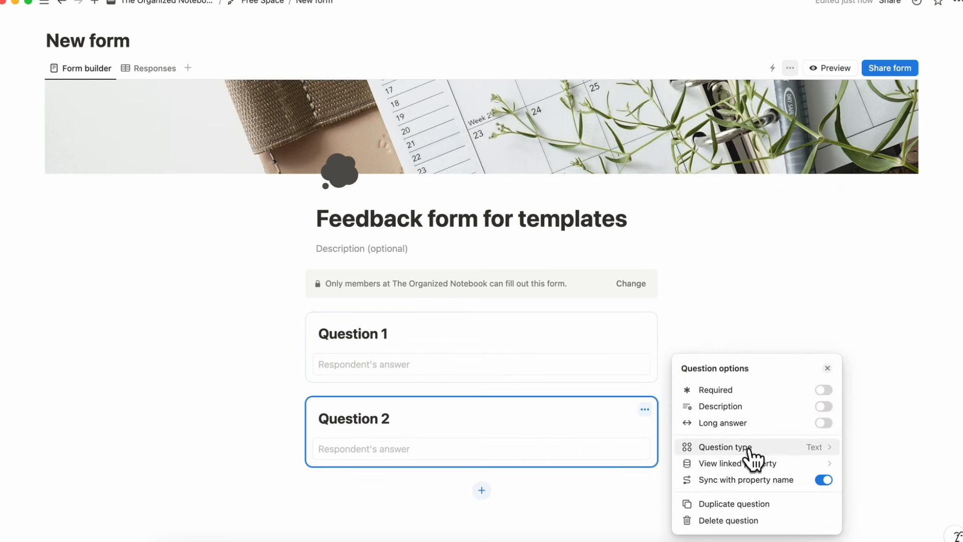
left_click(767, 452)
left_click(769, 216)
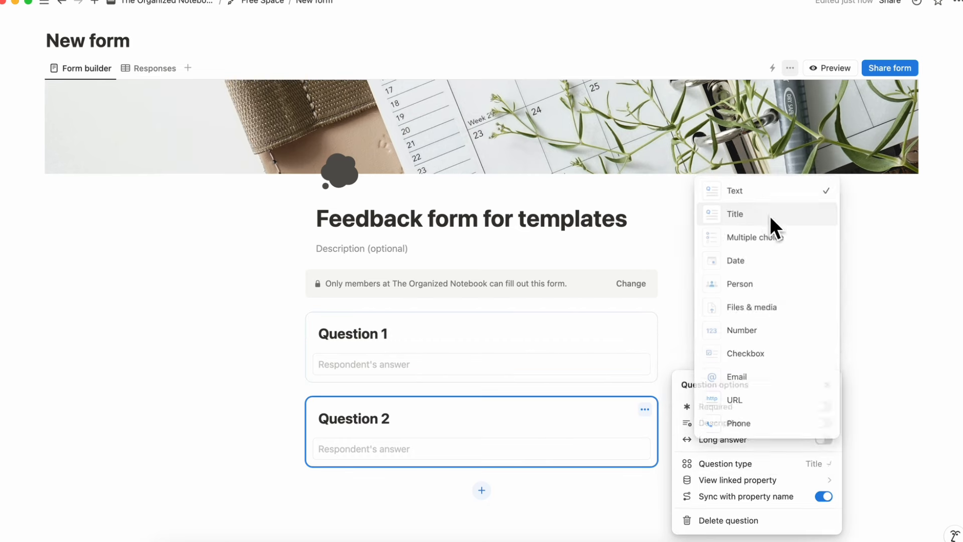
left_click(543, 434)
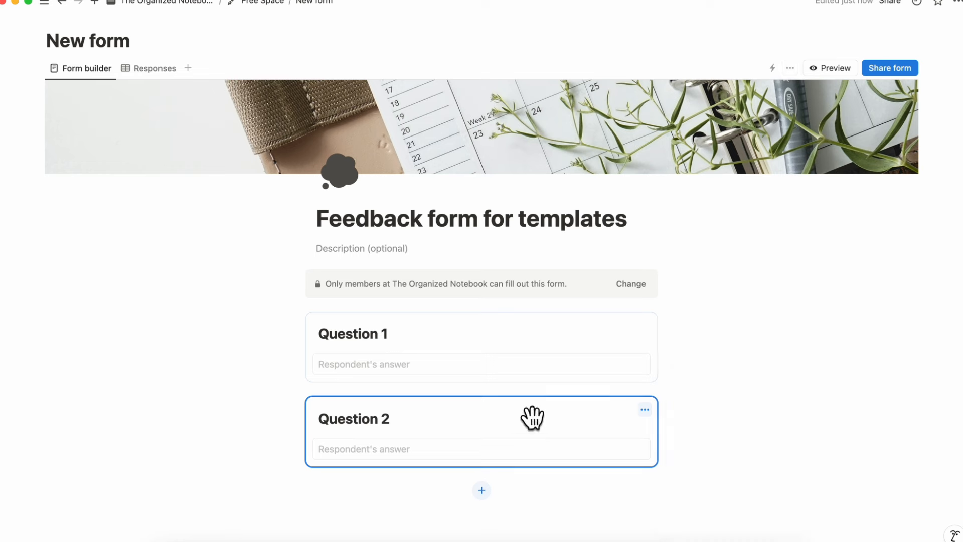
left_click(156, 69)
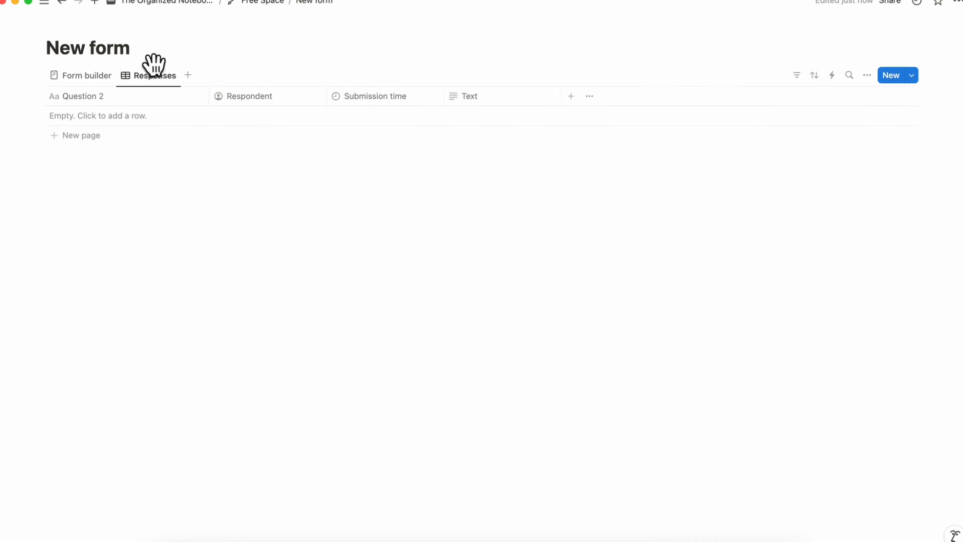
left_click(98, 76)
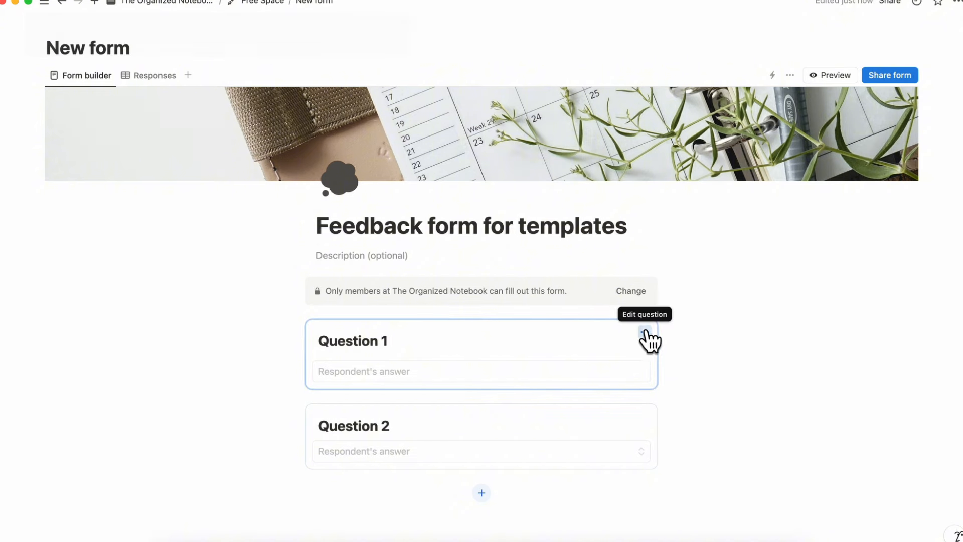
- Make Question 1 required, with a description and a long answer field
left_click(646, 333)
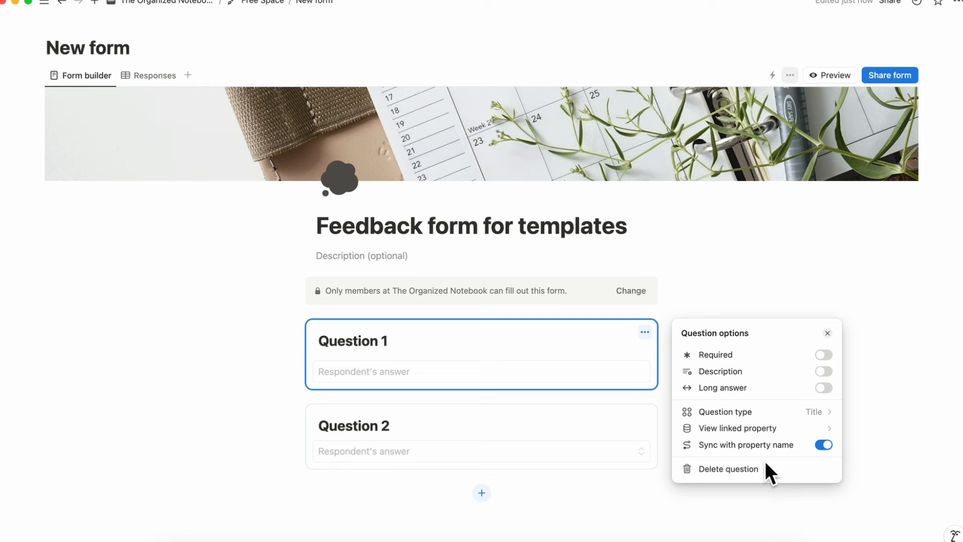
left_click(824, 355)
left_click(823, 371)
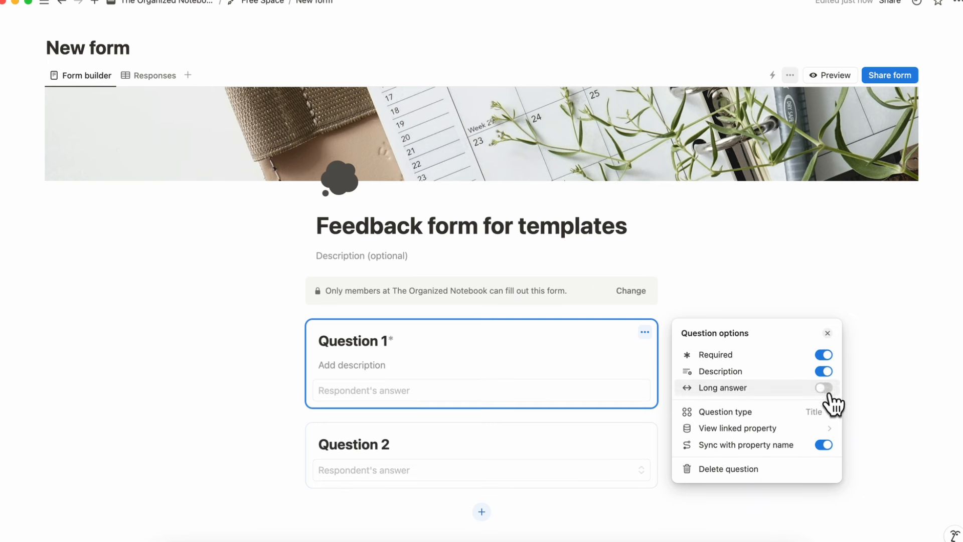
left_click(824, 389)
left_click(826, 389)
left_click(825, 389)
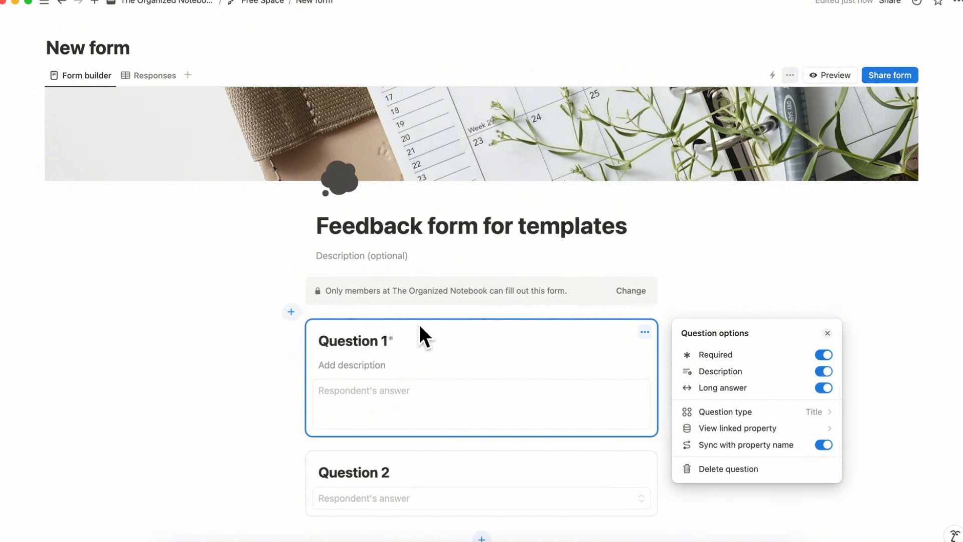
- View Question 1's linked property and turn off syncing with the property name
left_click(750, 432)
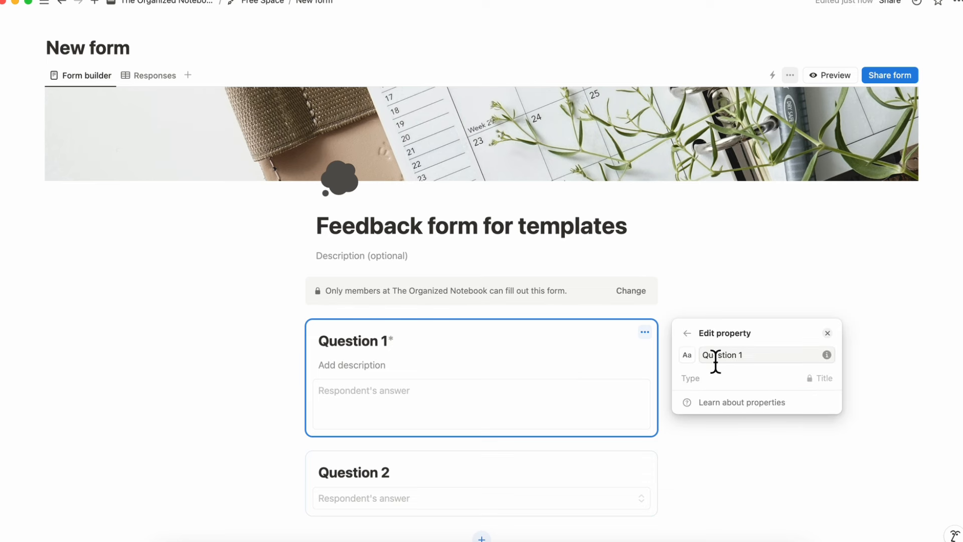
left_click(688, 333)
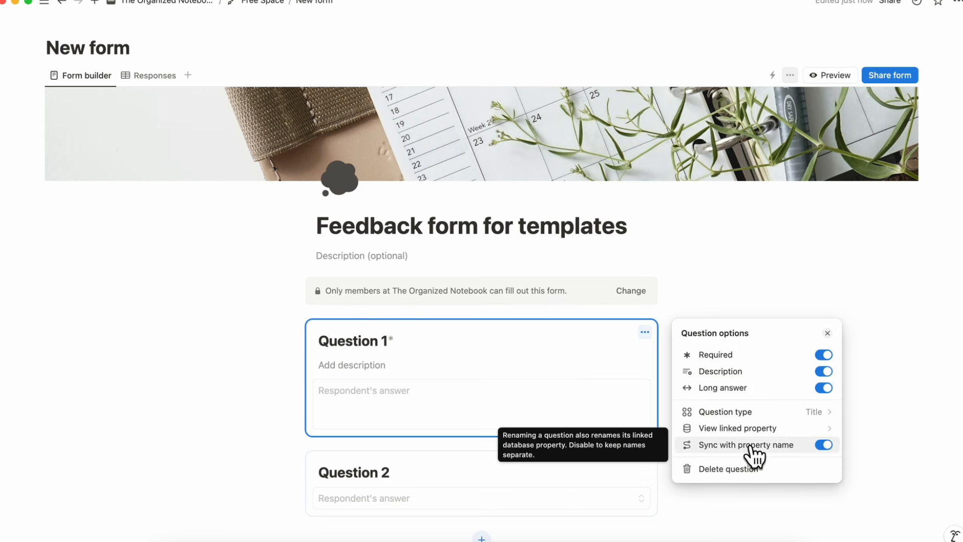
left_click(823, 446)
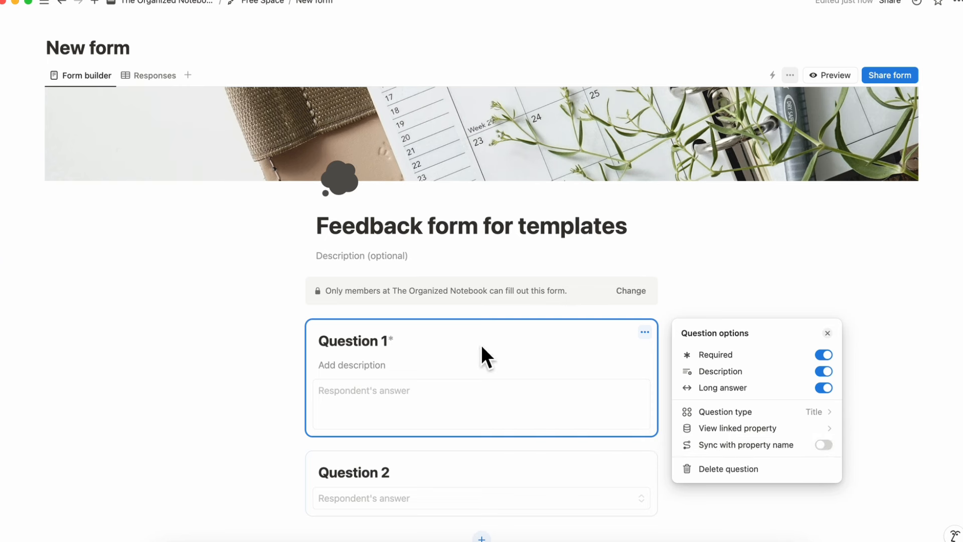
- Rename Question 1 as "Question TEST", check the responses table's column name, and return to the form builder
left_click(402, 344)
key("BackSpace")
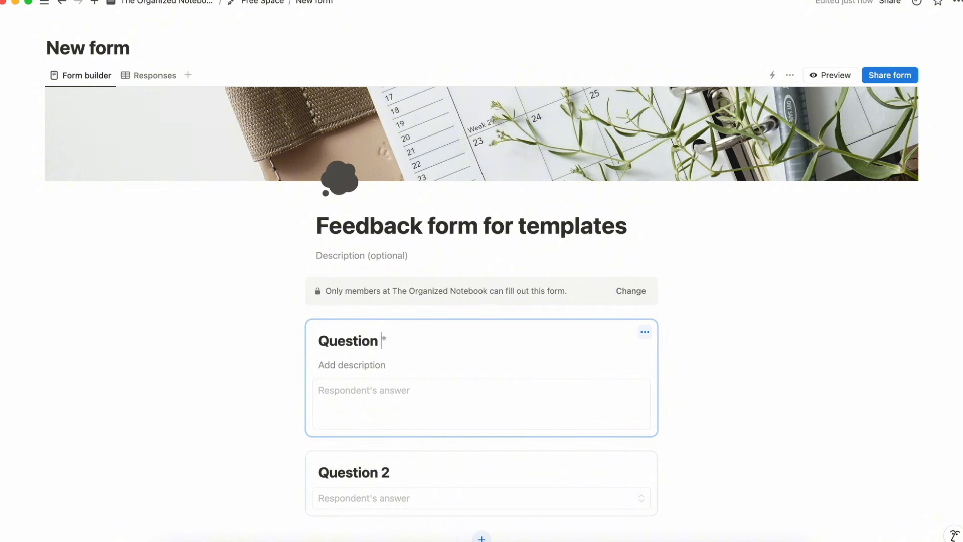
type("TEST")
left_click(306, 307)
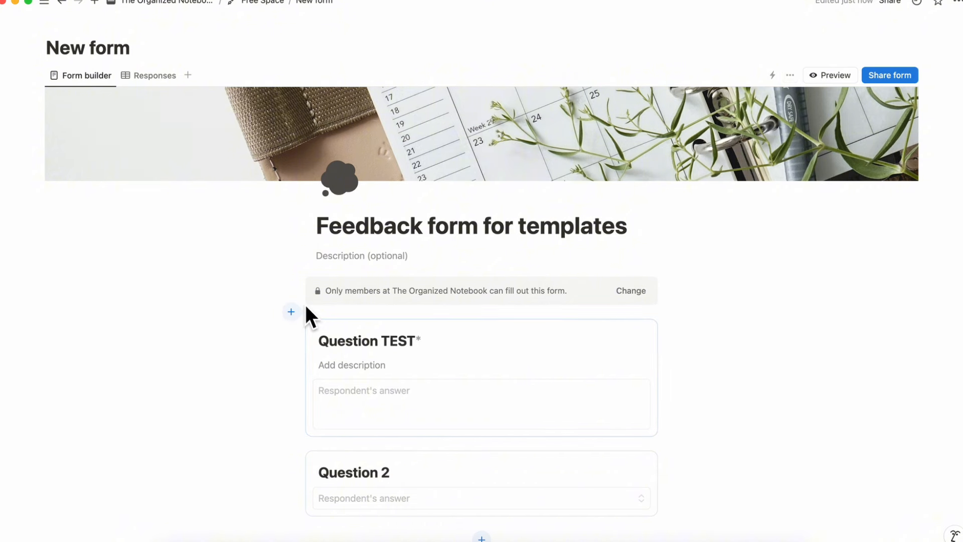
left_click(151, 76)
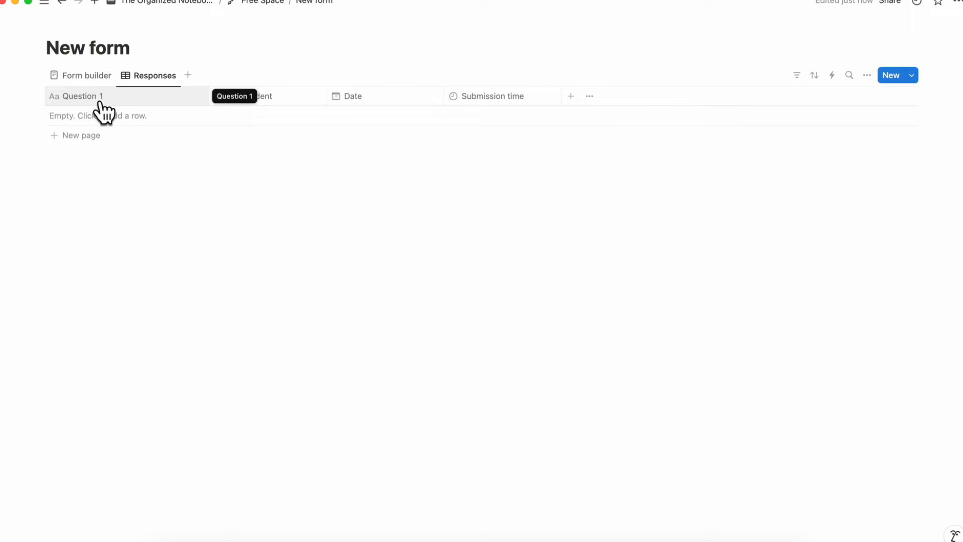
left_click(94, 76)
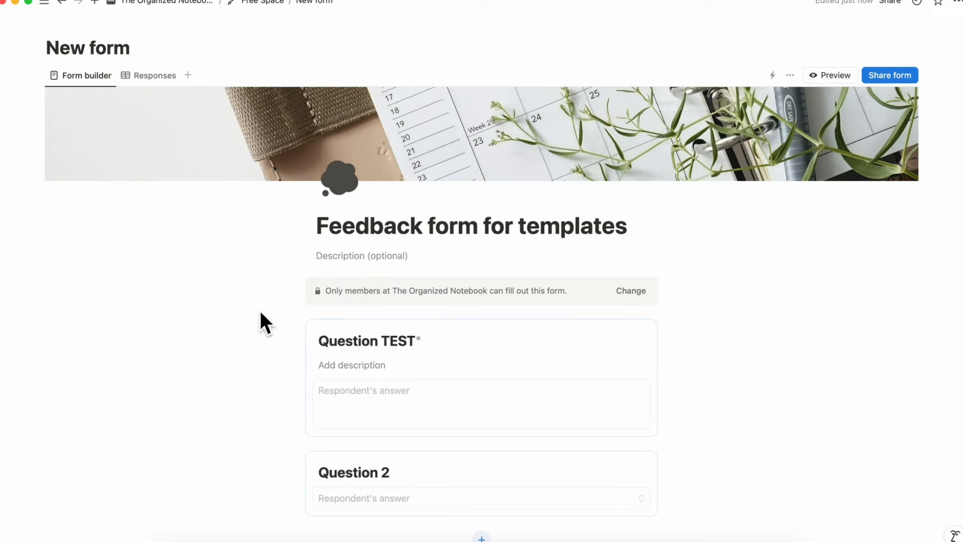
- Turn syncing with the property name back on for the Question TEST question
left_click(646, 332)
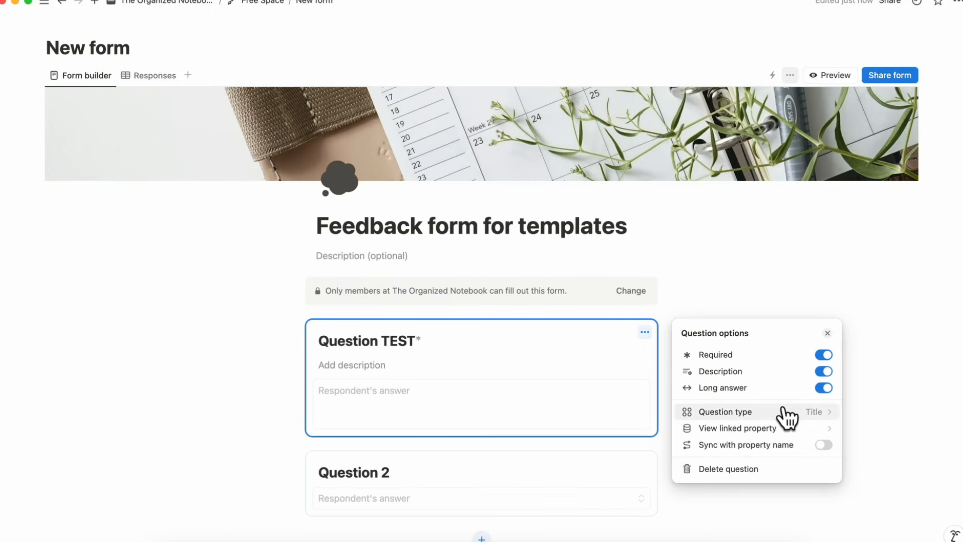
left_click(822, 446)
left_click(416, 345)
left_click_drag(415, 346, 391, 351)
- Compare the first question's name in the form builder with its column name in the responses table
left_click(154, 76)
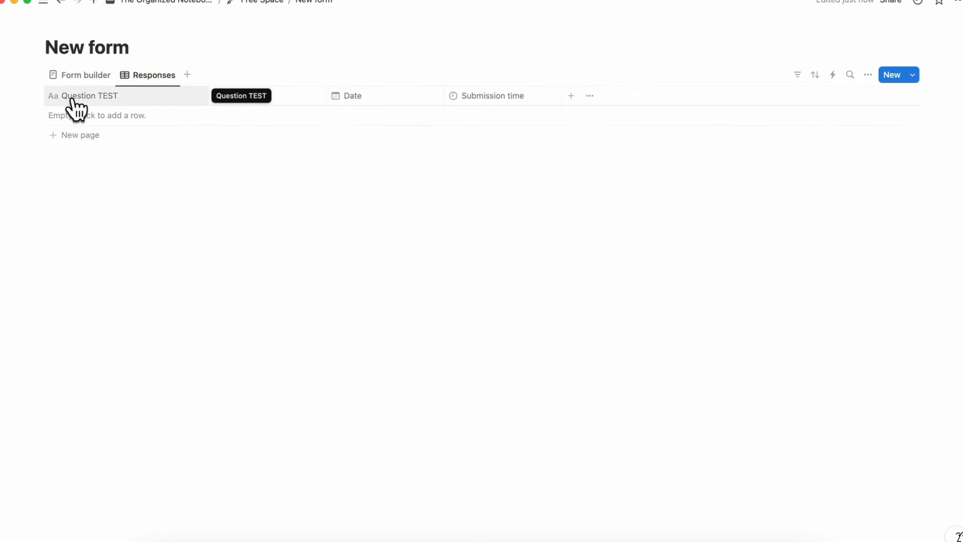
left_click(85, 76)
left_click(365, 363)
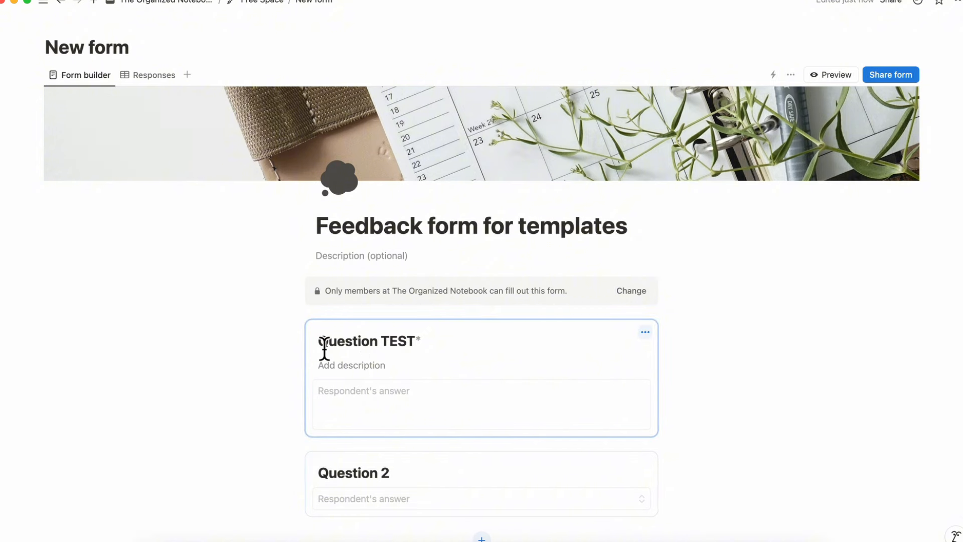
left_click(154, 79)
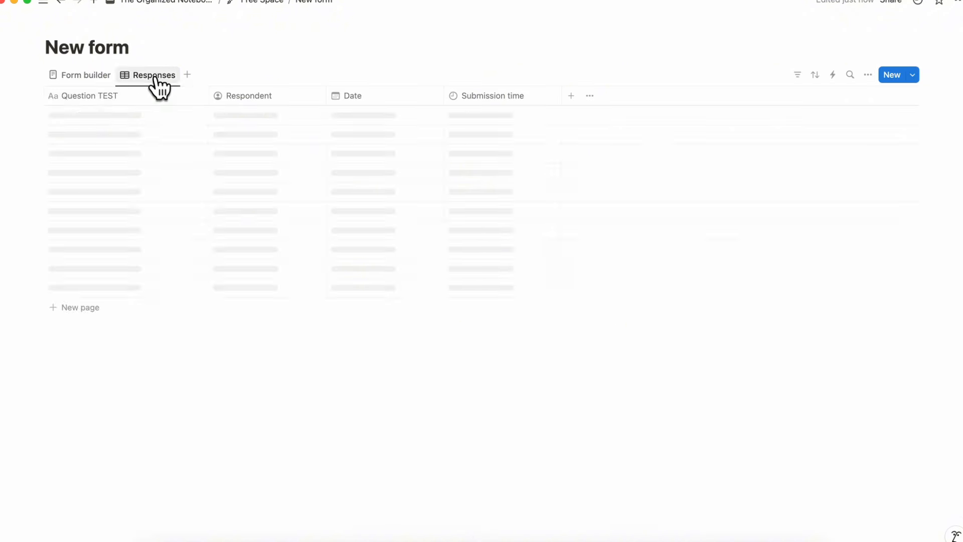
left_click(77, 76)
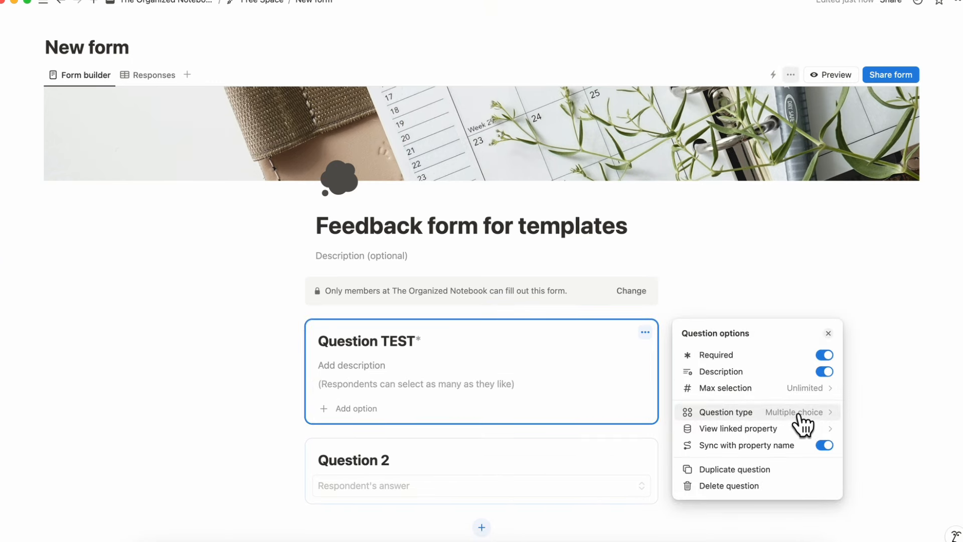
- Examine the question types available for the multiple-choice Question TEST and close its options
left_click(772, 412)
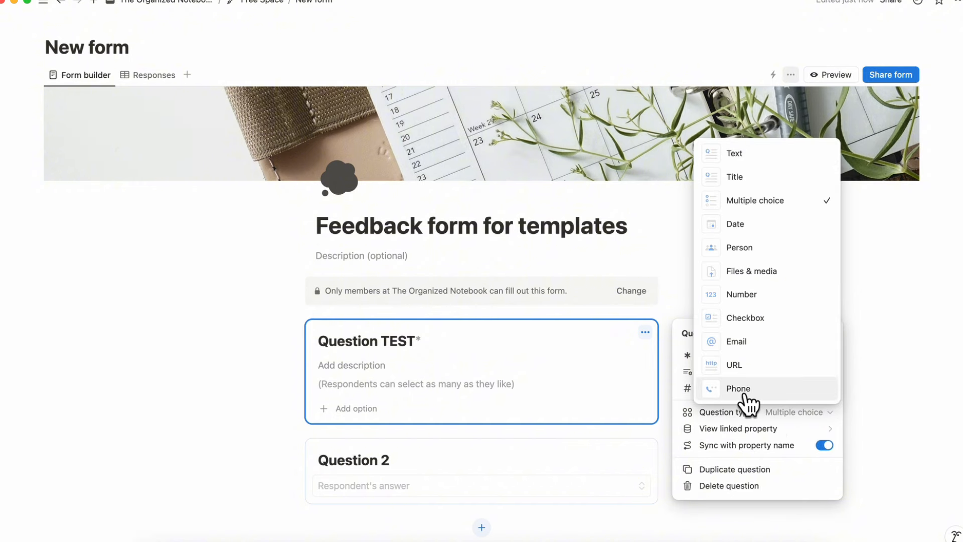
left_click(693, 412)
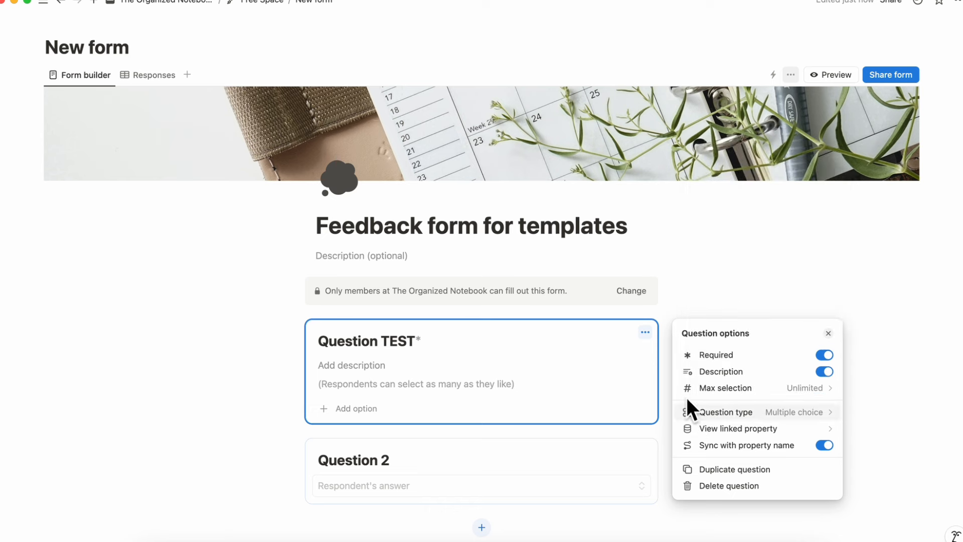
left_click(670, 344)
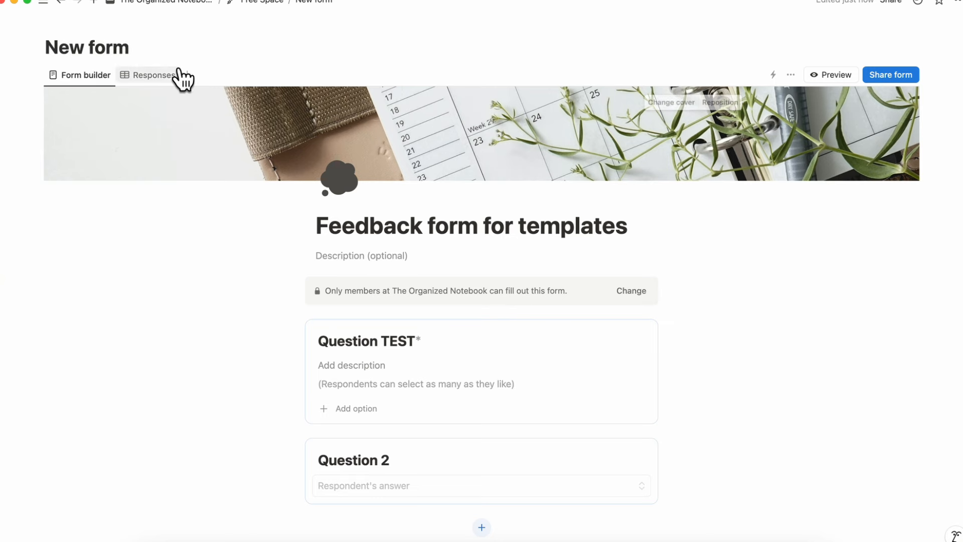
- Open the form's responses table and rename the form database as "New form (TEST)"
left_click(160, 83)
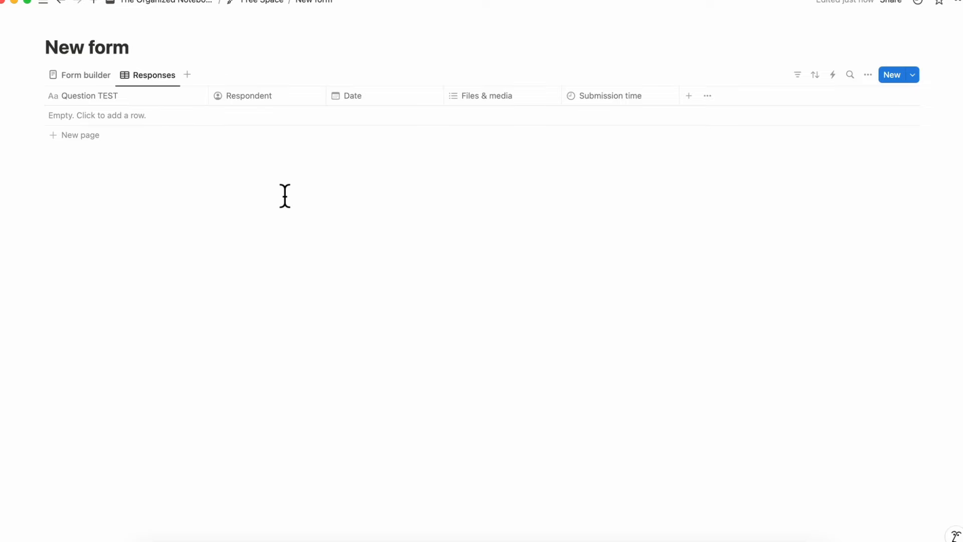
left_click(131, 51)
type("(TEST)")
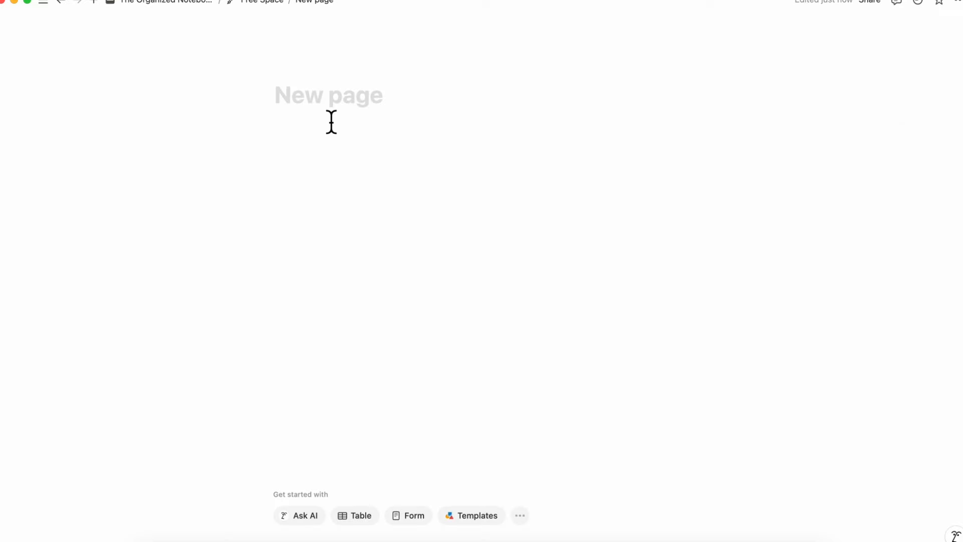
- Title the new page "Dashboard" and insert a linked view of a database below the title
type("Dashboard")
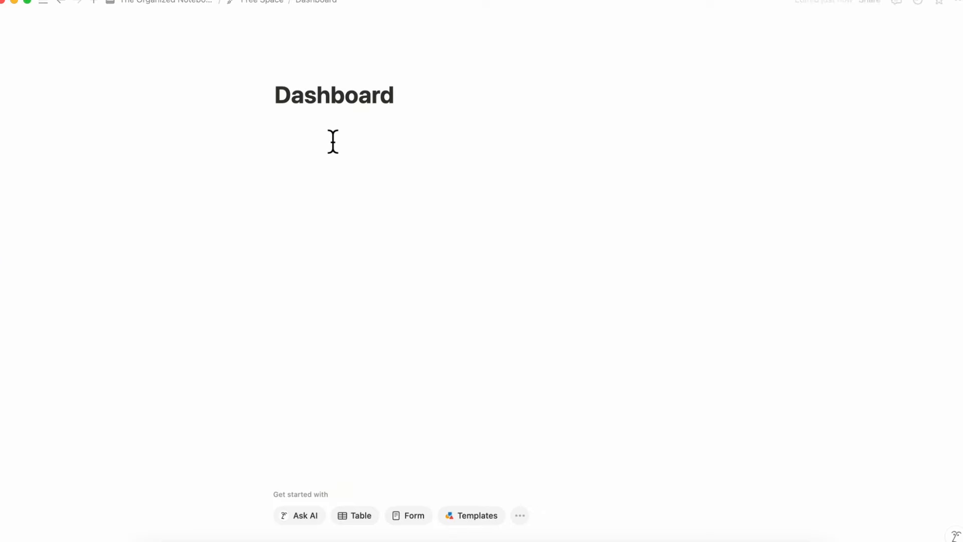
key("Return")
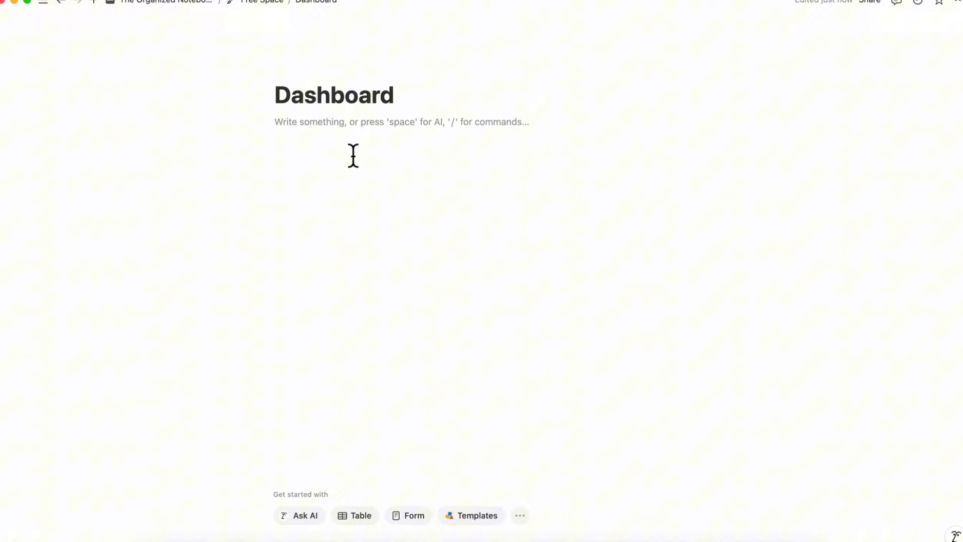
type("/linked")
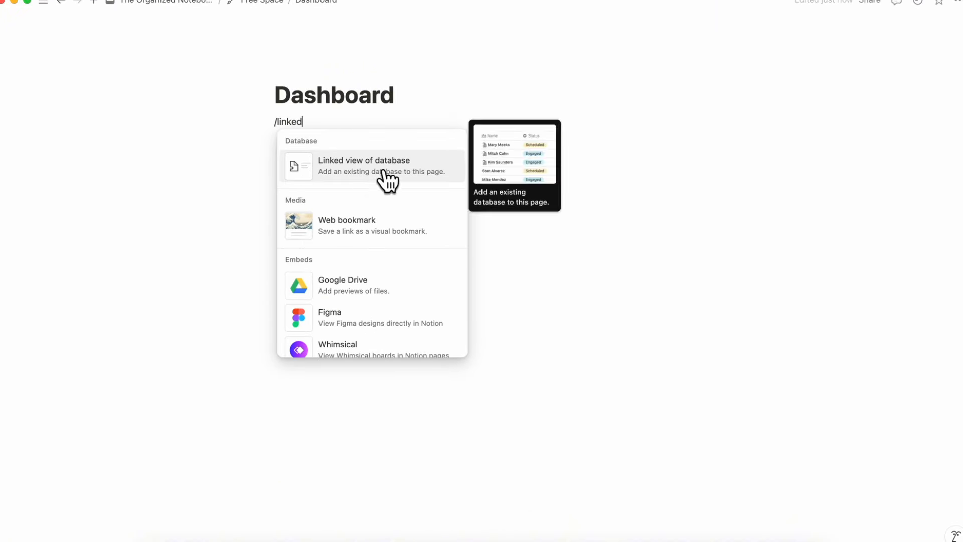
left_click(383, 171)
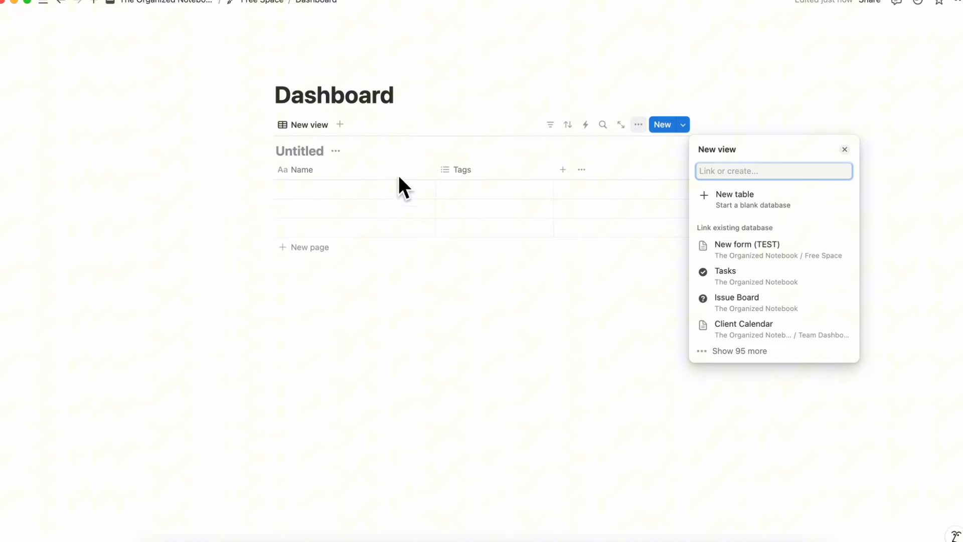
- Link the Dashboard view to the New form (TEST) database using its Responses view, and look over its columns
left_click(760, 251)
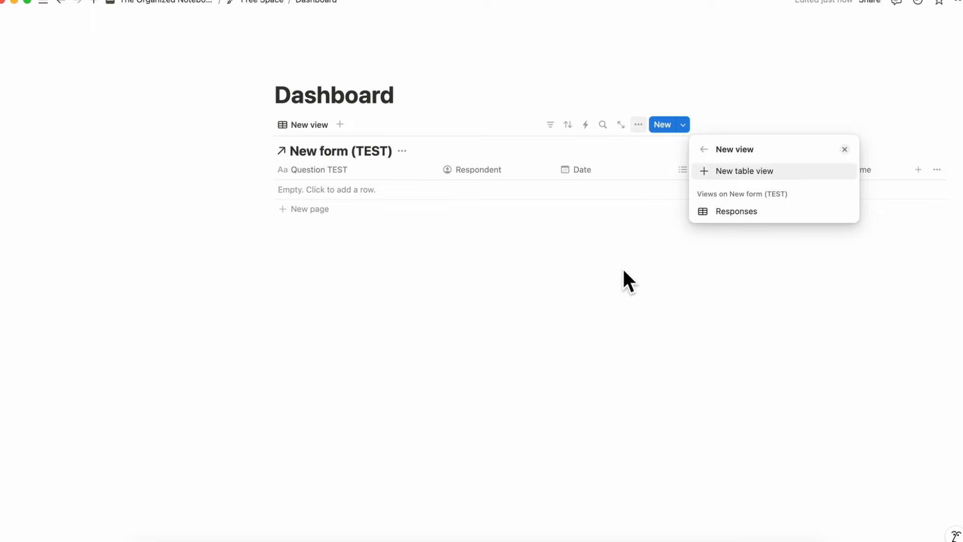
left_click(725, 212)
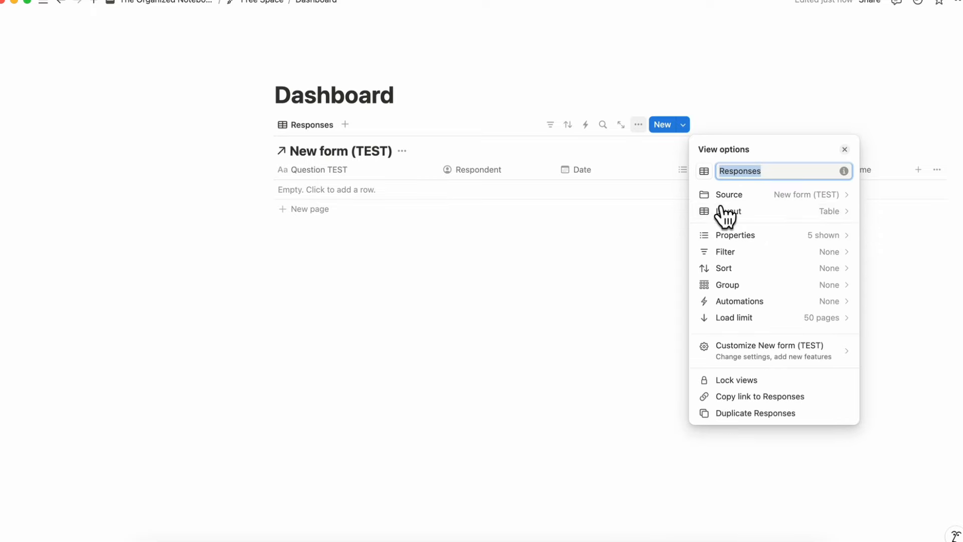
left_click(557, 276)
scroll(488, 204, "right", 5)
scroll(489, 205, "left", 5)
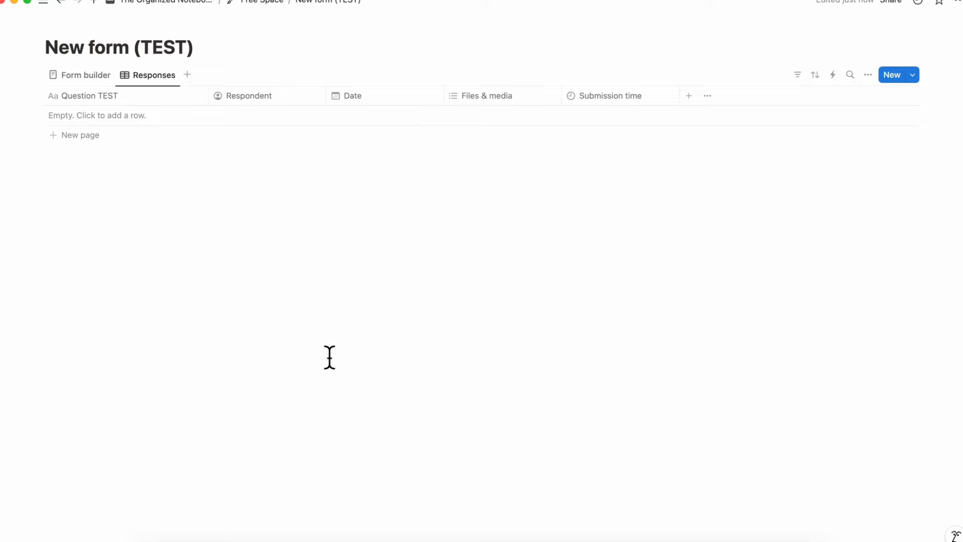
- Add a Chart view to the New form (TEST) database
left_click(189, 75)
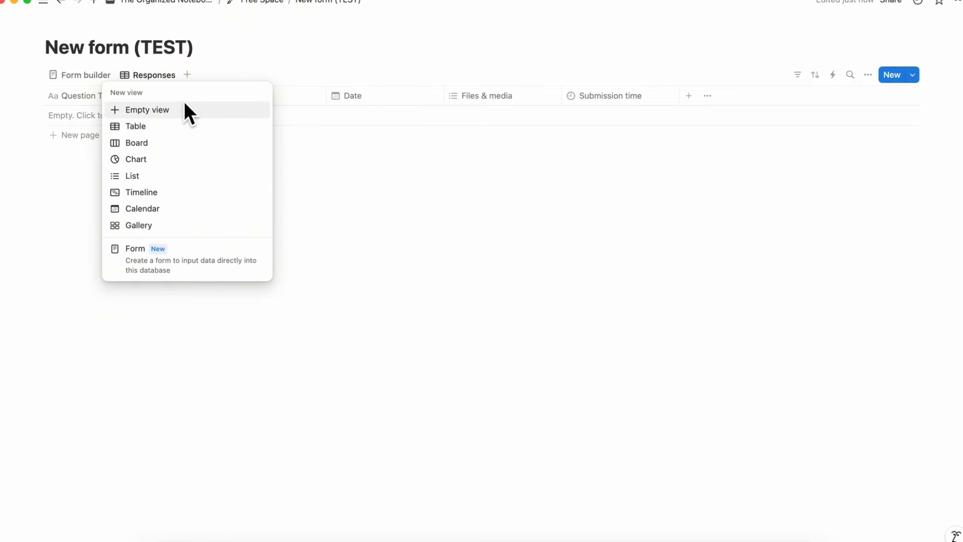
left_click(174, 160)
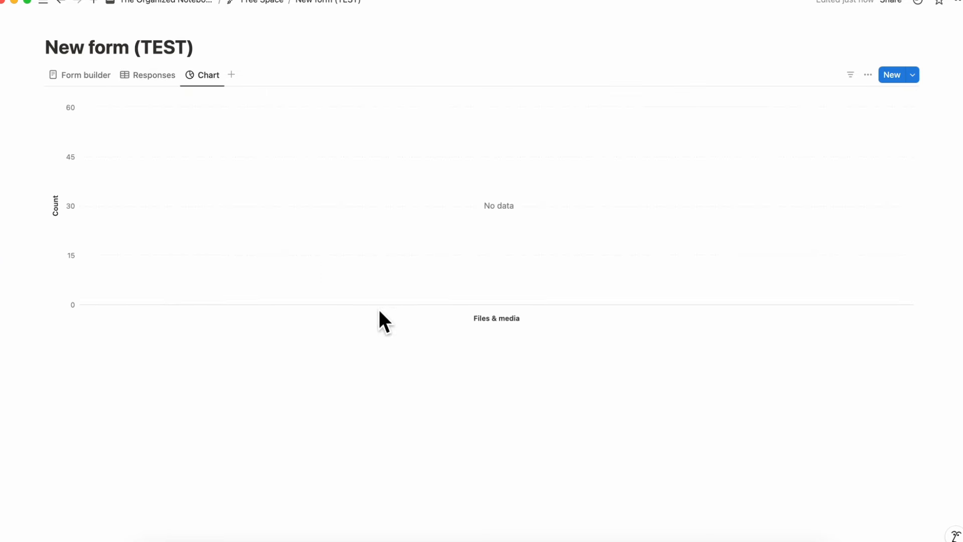
- Compare the Responses table with the Chart view of the form database and return to the form builder
left_click(163, 75)
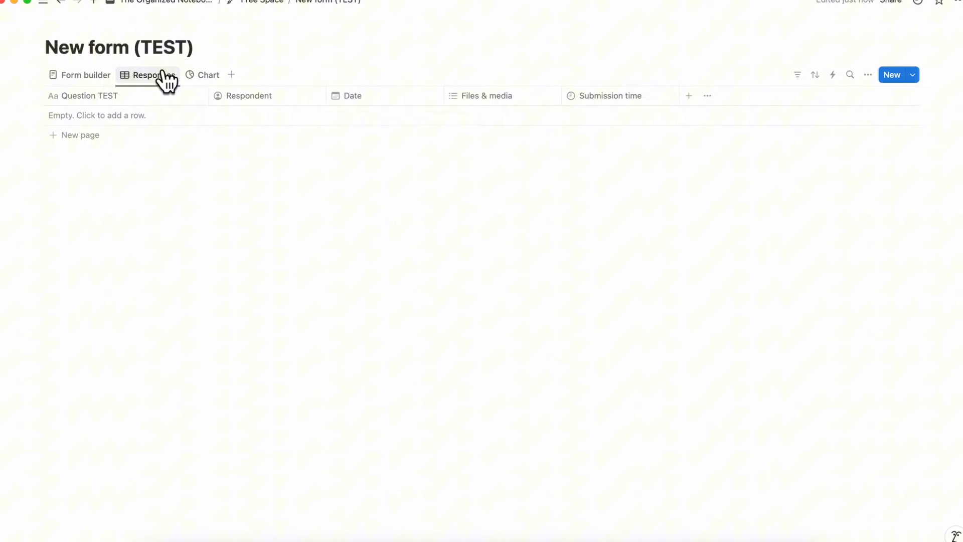
left_click(198, 78)
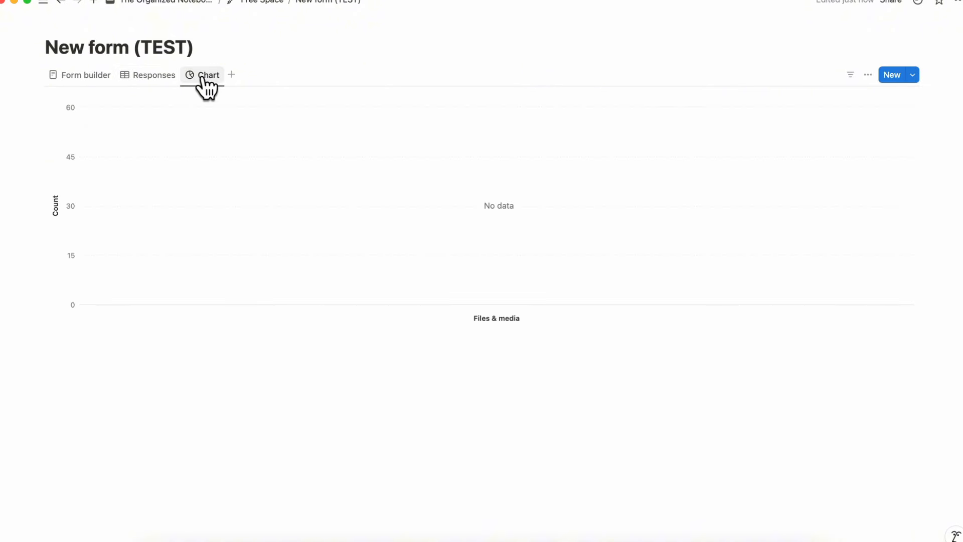
left_click(153, 75)
left_click(102, 76)
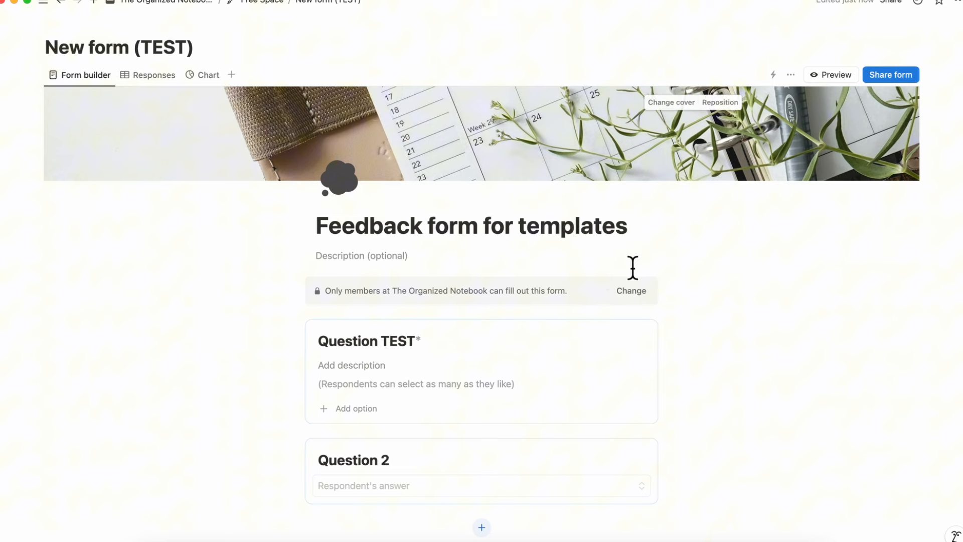
- Draft an automation for New form (TEST) with a Page added trigger and a Send notification action, and discard it
left_click(774, 75)
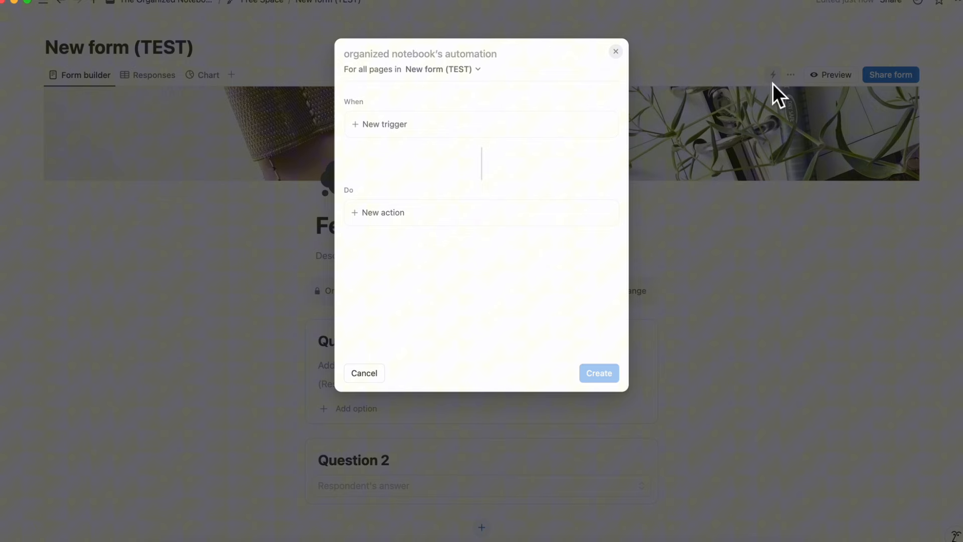
left_click(456, 130)
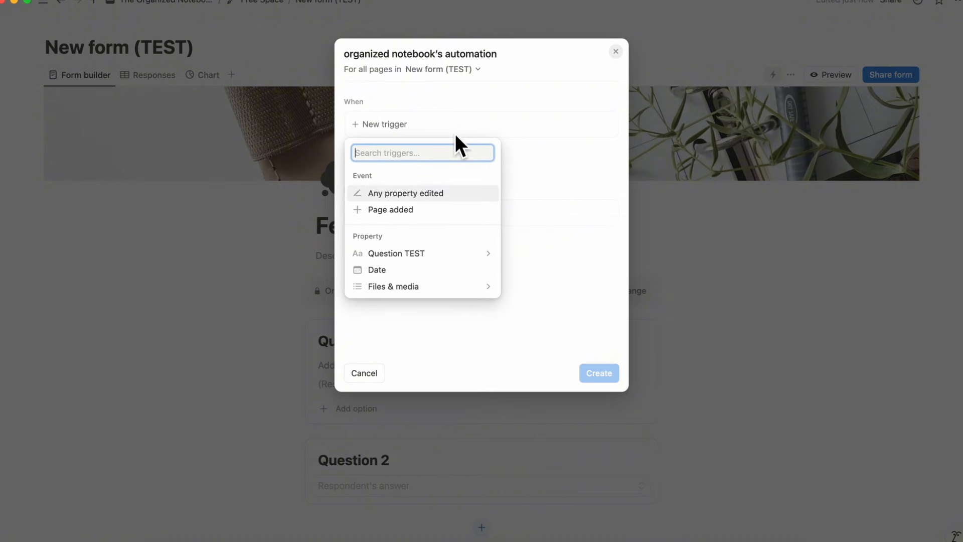
left_click(425, 209)
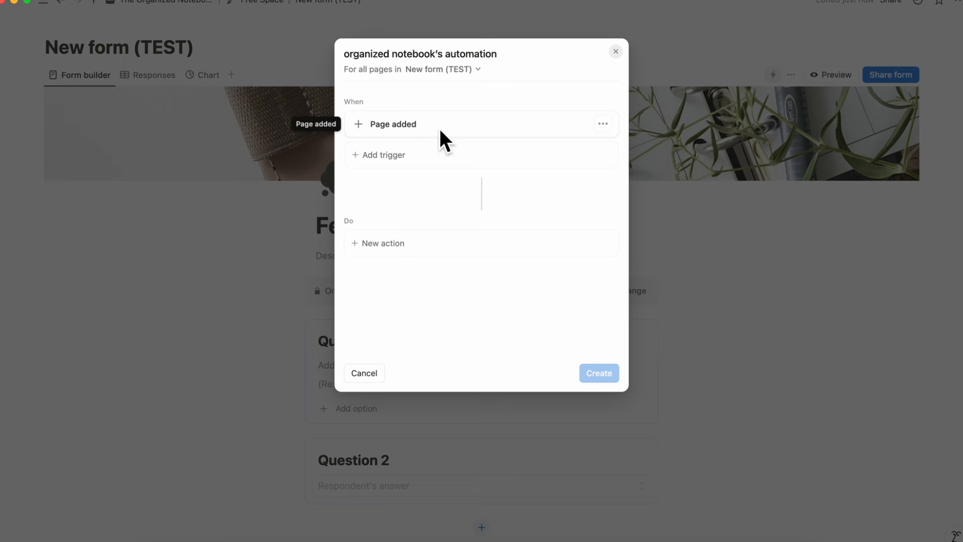
left_click(444, 243)
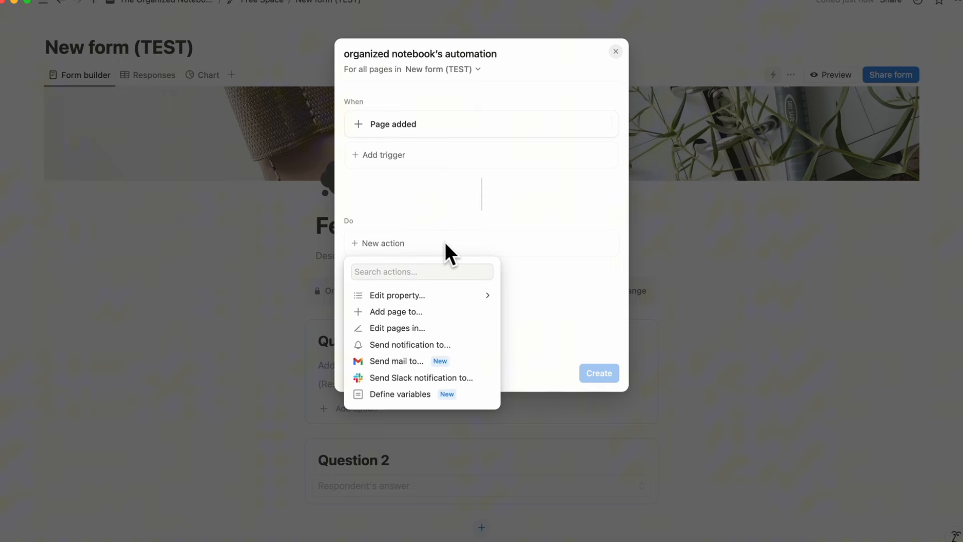
left_click(467, 345)
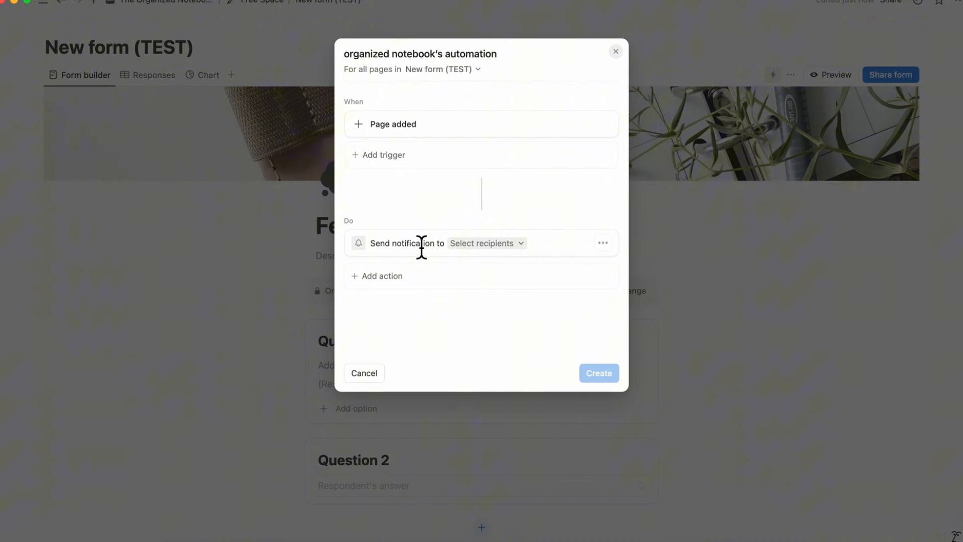
left_click(595, 277)
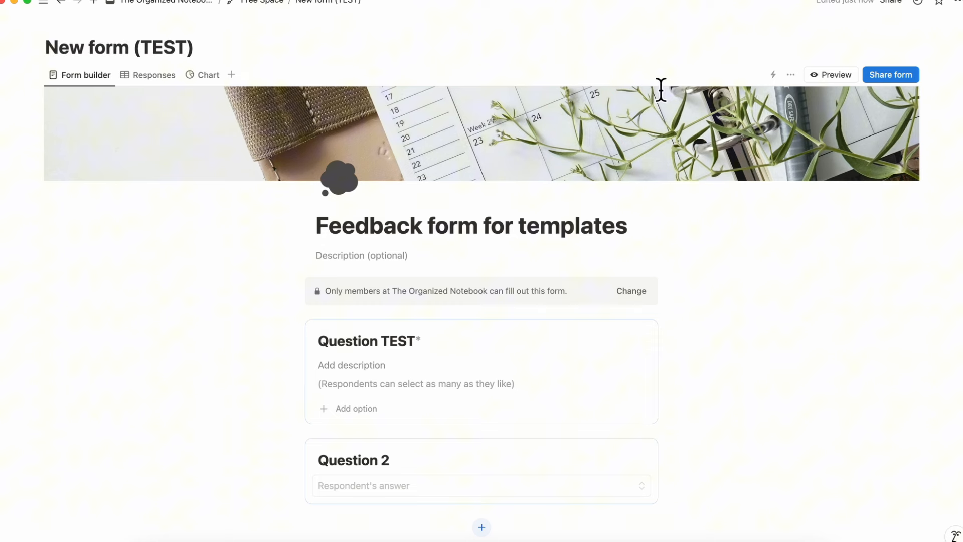
- Try sharing the form with anyone on the web with link, and set access back to anyone at The Organized Notebook
left_click(898, 77)
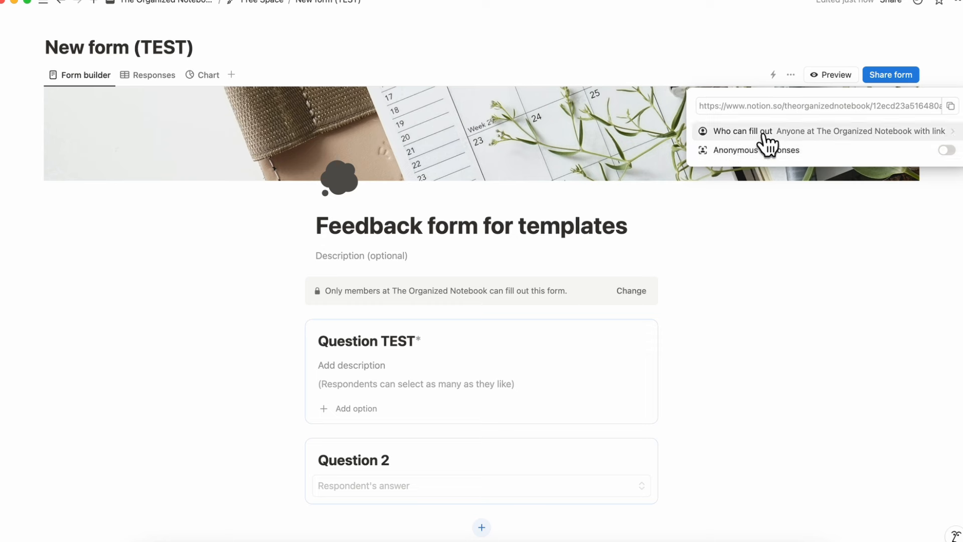
left_click(951, 133)
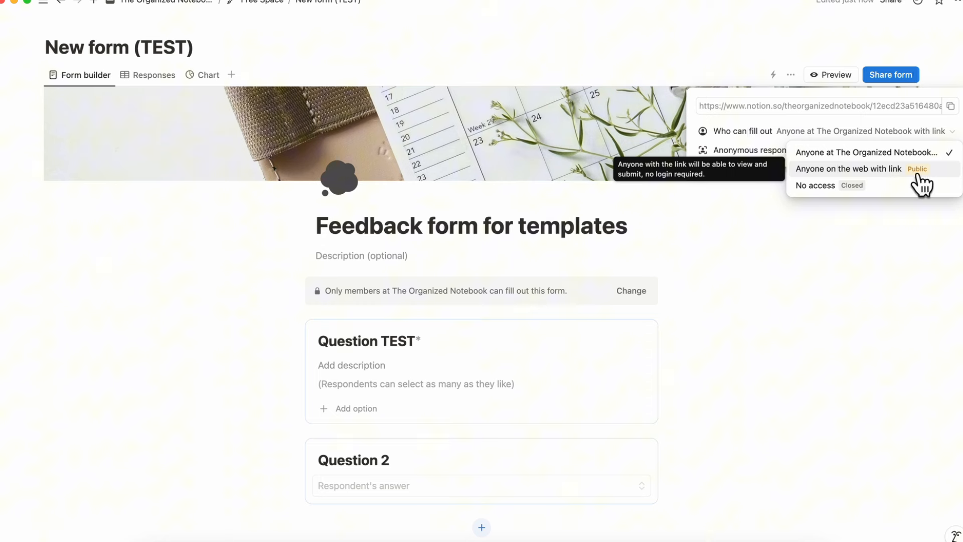
left_click(859, 170)
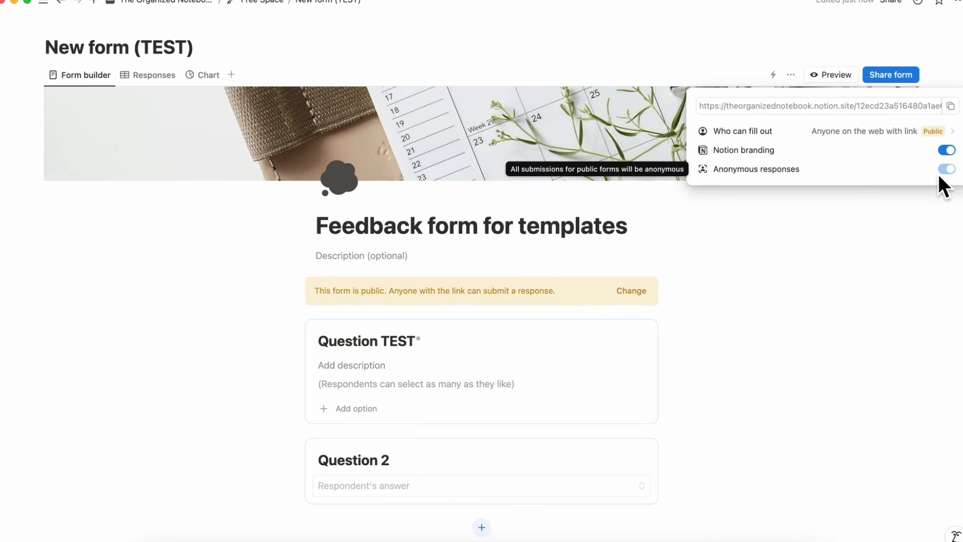
left_click(937, 132)
left_click(891, 153)
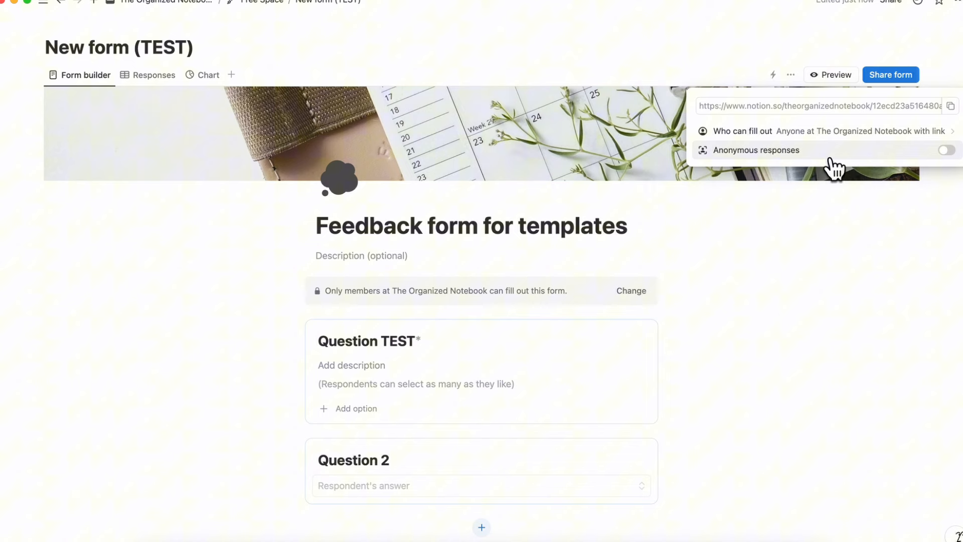
- Allow anyone on the web with the link to fill out the form, and copy the form's link
left_click(817, 133)
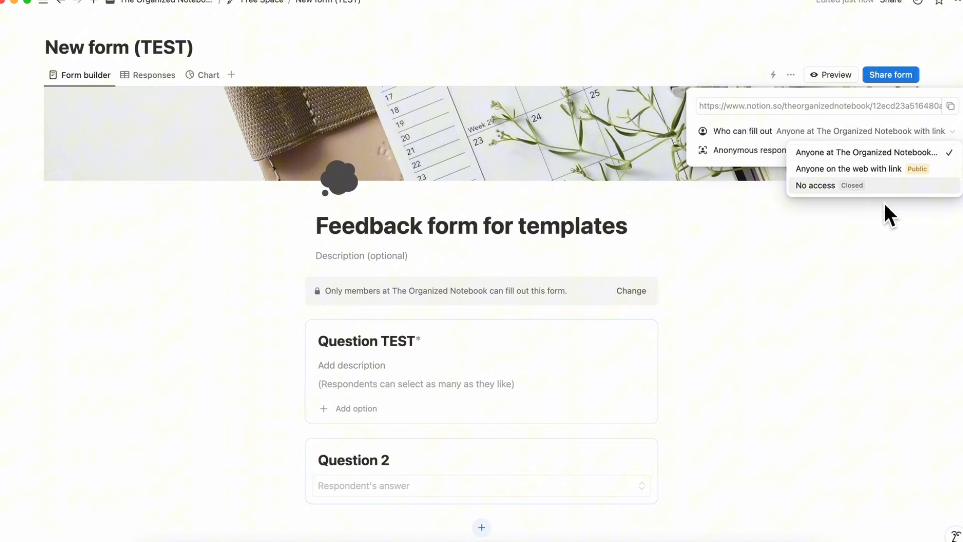
left_click(846, 171)
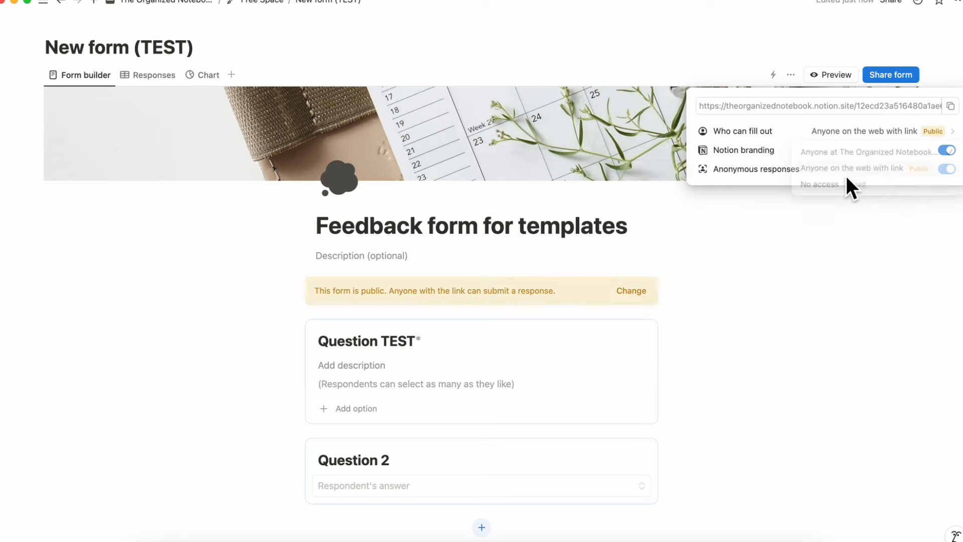
left_click(951, 106)
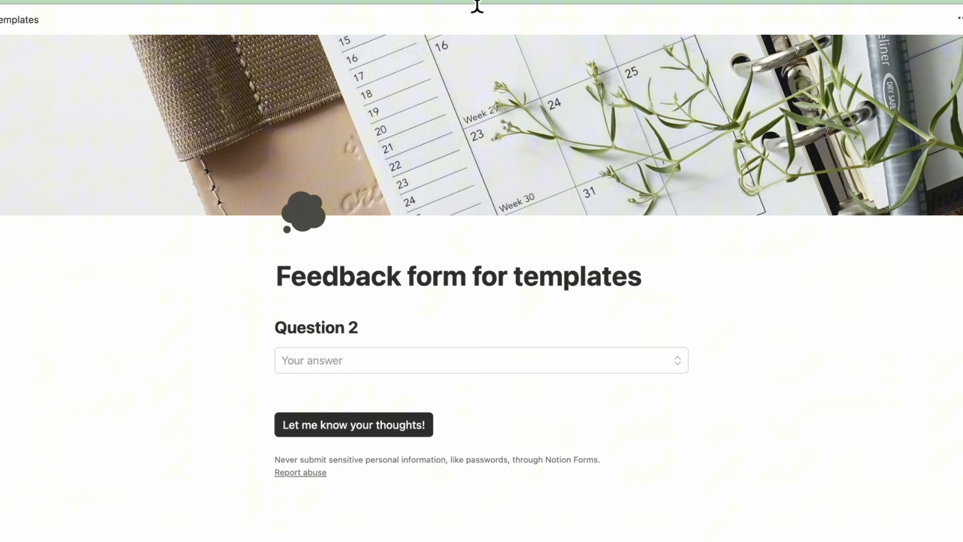
- Submit a test response on the public form with October 30, 2024 for Question 2, and open the form's Responses view
left_click(444, 361)
left_click(519, 399)
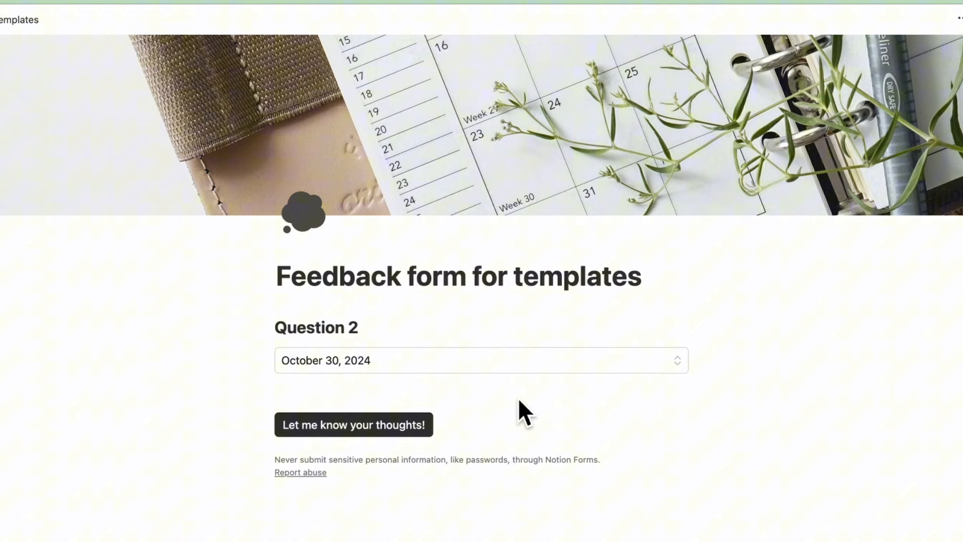
left_click(353, 430)
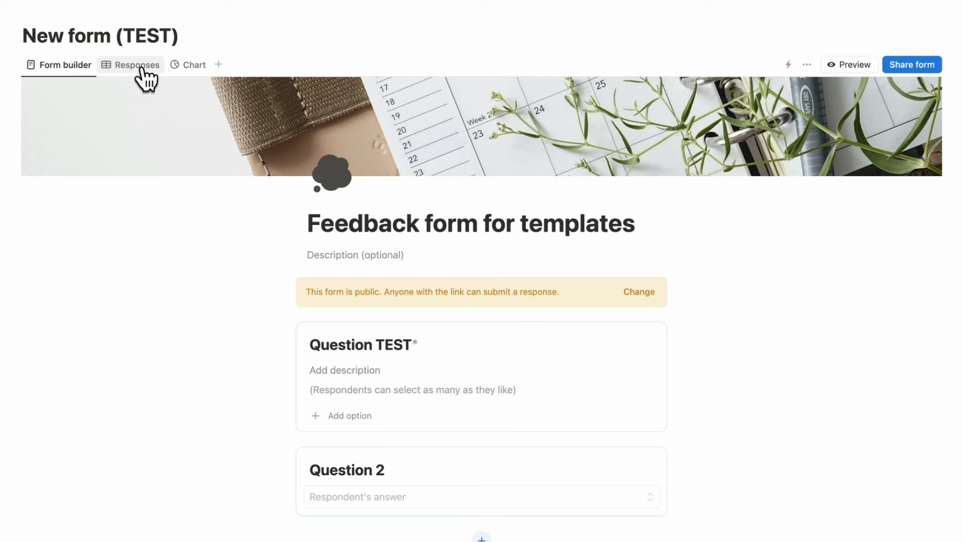
left_click(142, 71)
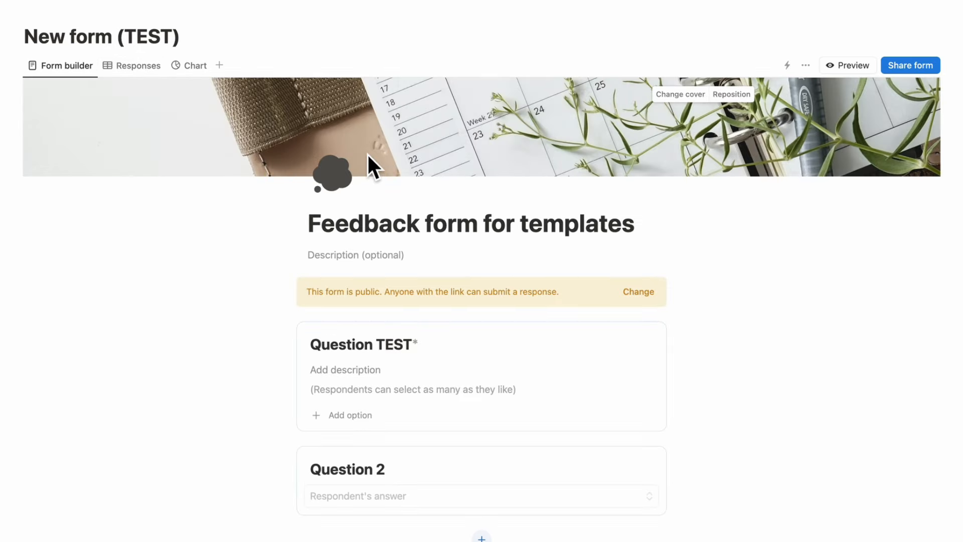
- Copy the form's share link and paste it into the Dashboard page as an embed
left_click(931, 71)
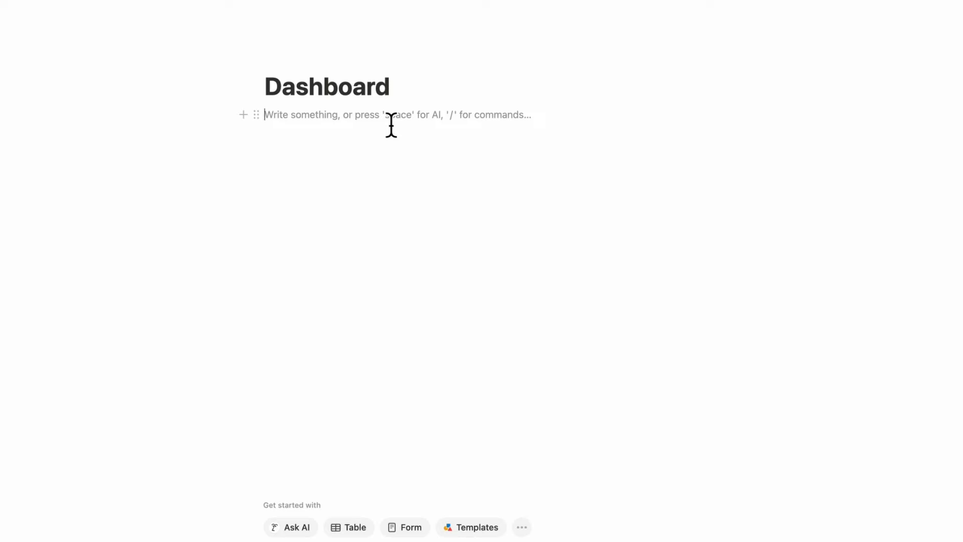
key("super+v")
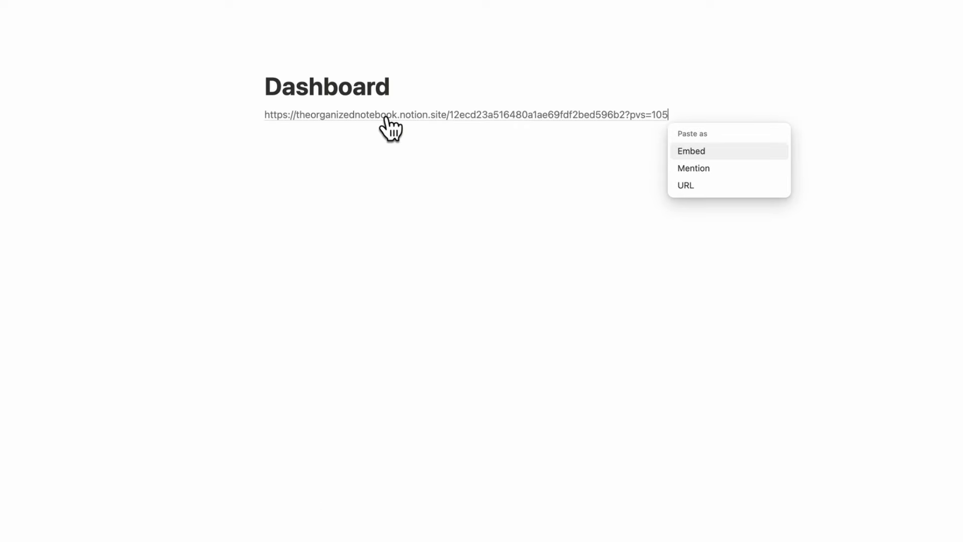
left_click(723, 152)
- Look over the embedded feedback form on the Dashboard and check the answer field of Question 2
scroll(723, 151, "down", 1)
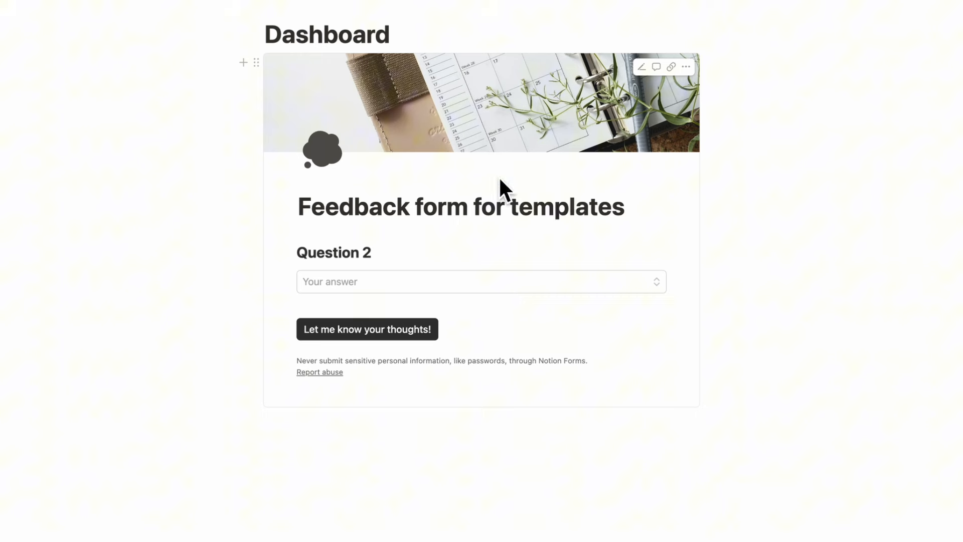
left_click(420, 287)
left_click(408, 255)
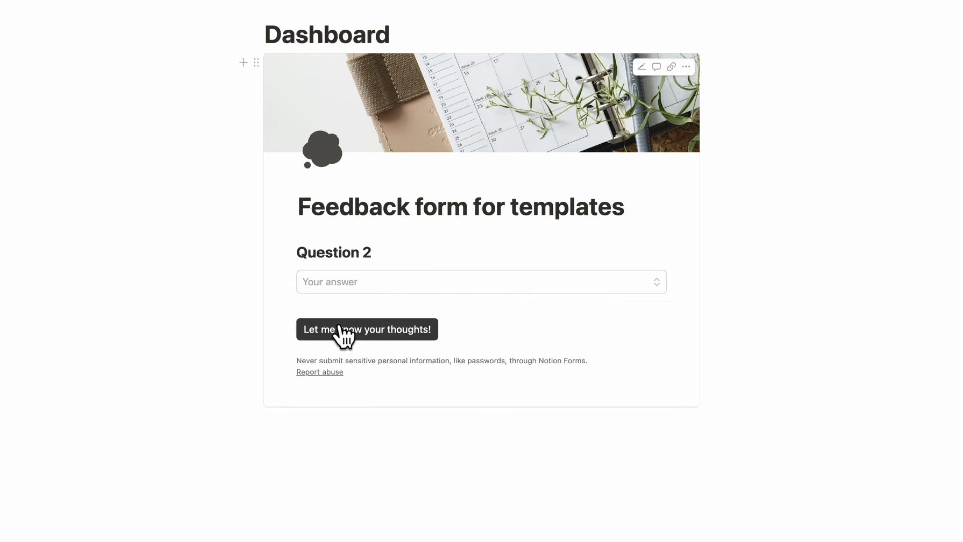
scroll(402, 367, "up", 1)
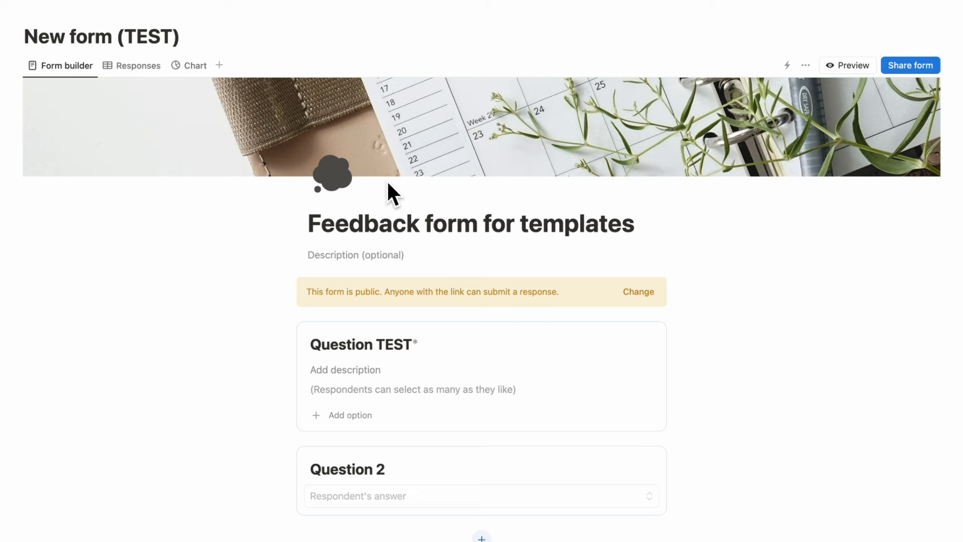
- Review the question options and available question types for Question TEST in the form builder, and close them
scroll(388, 180, "down", 1)
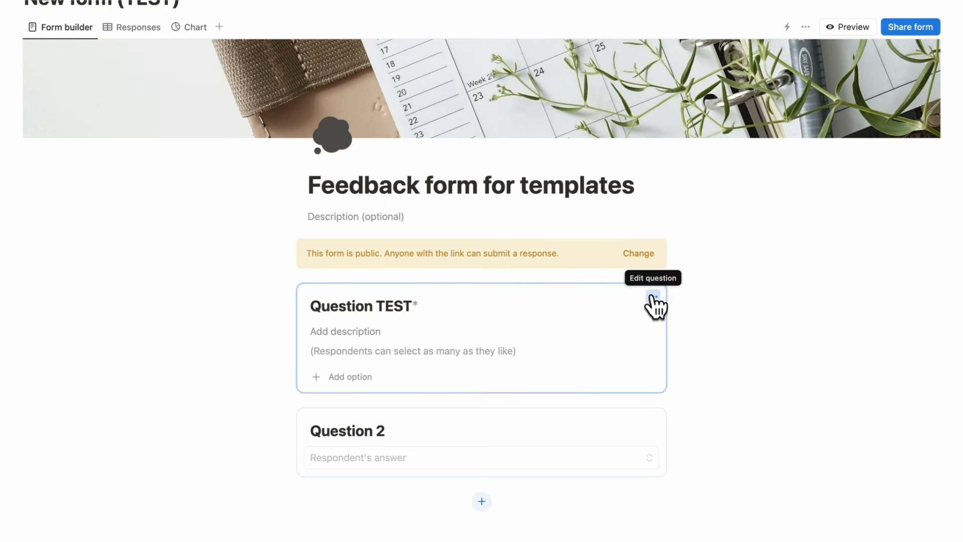
left_click(654, 297)
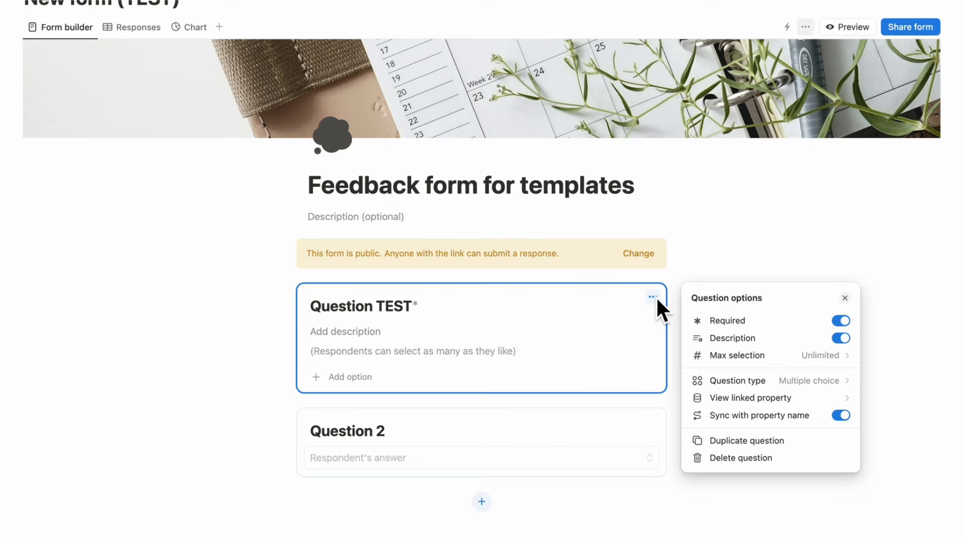
left_click(762, 382)
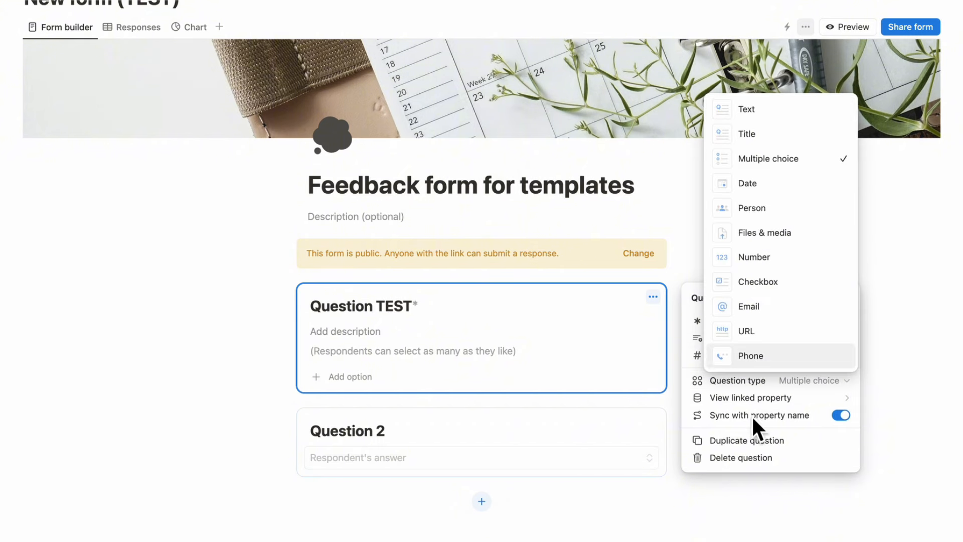
left_click(699, 363)
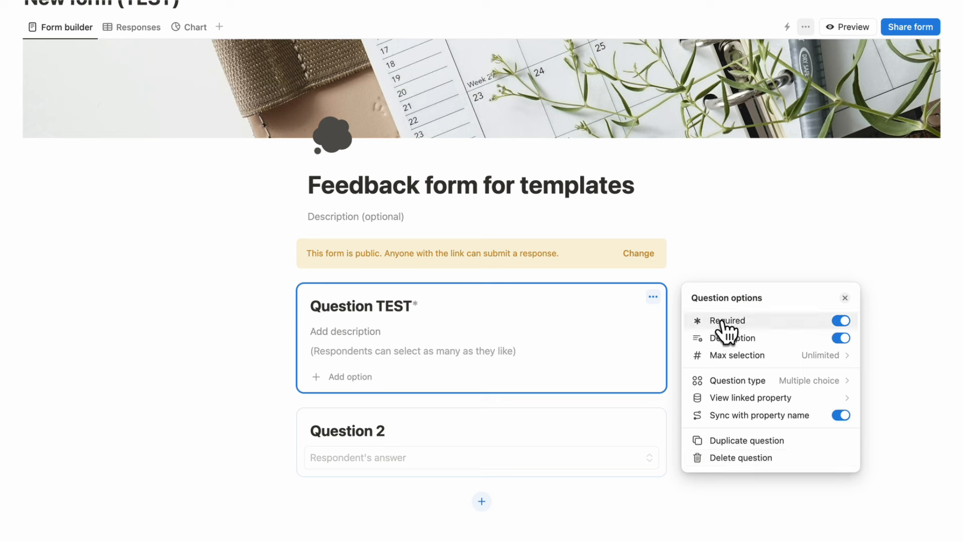
left_click(714, 271)
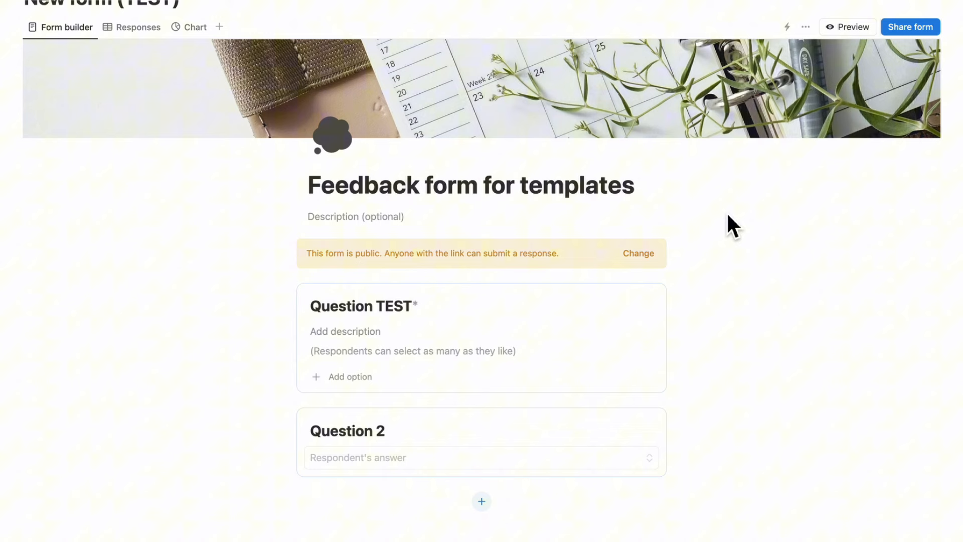
- Review the form's customization settings for the submit button, confirmation title and confirmation body, and close them
left_click(806, 27)
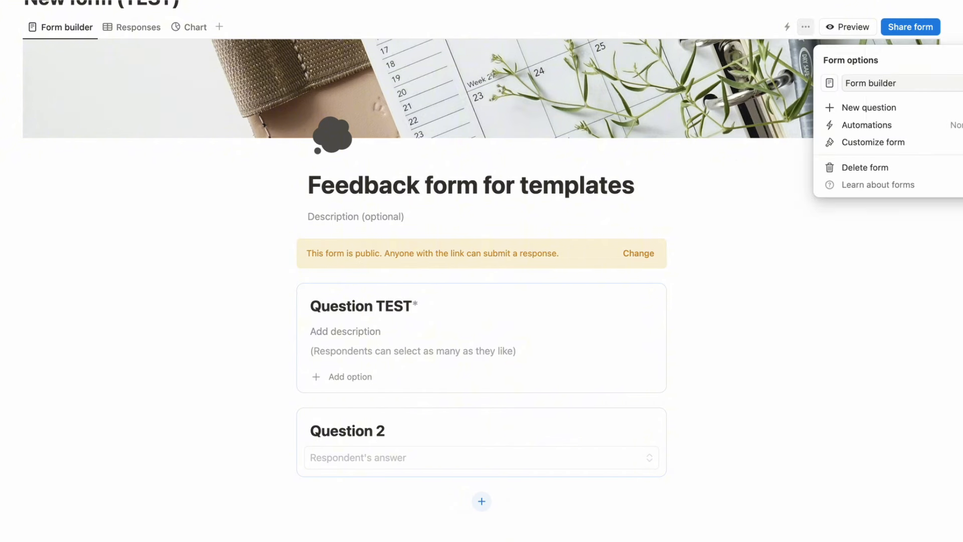
left_click(884, 142)
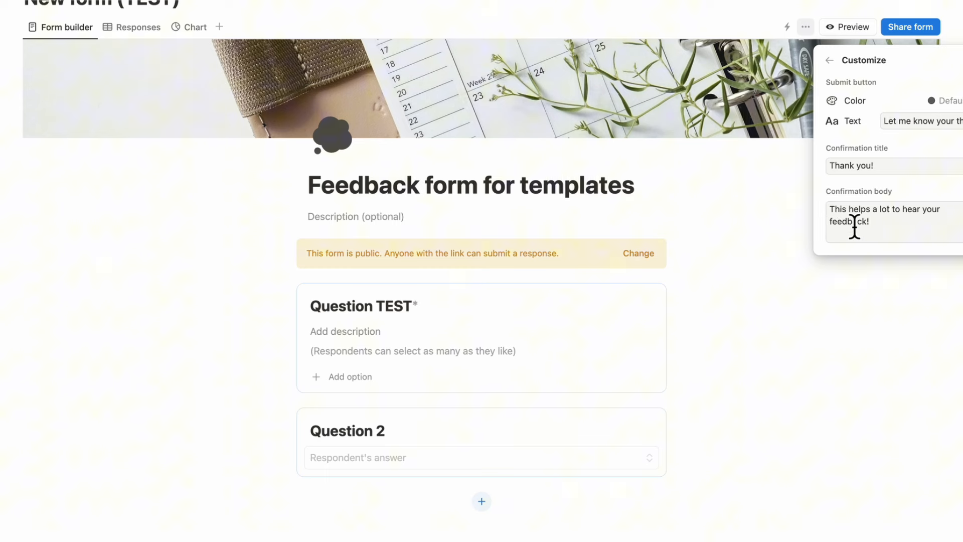
left_click(621, 210)
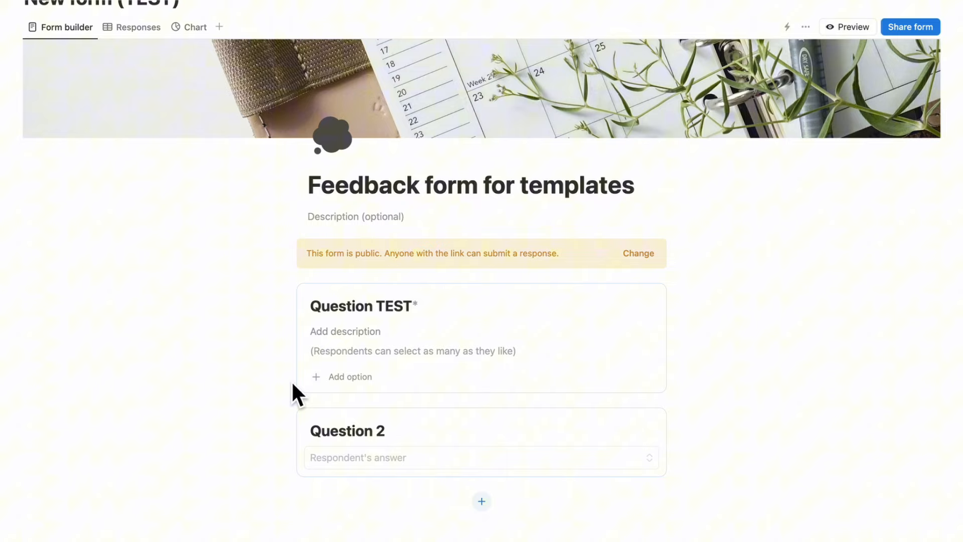
scroll(291, 381, "up", 1)
scroll(291, 381, "down", 1)
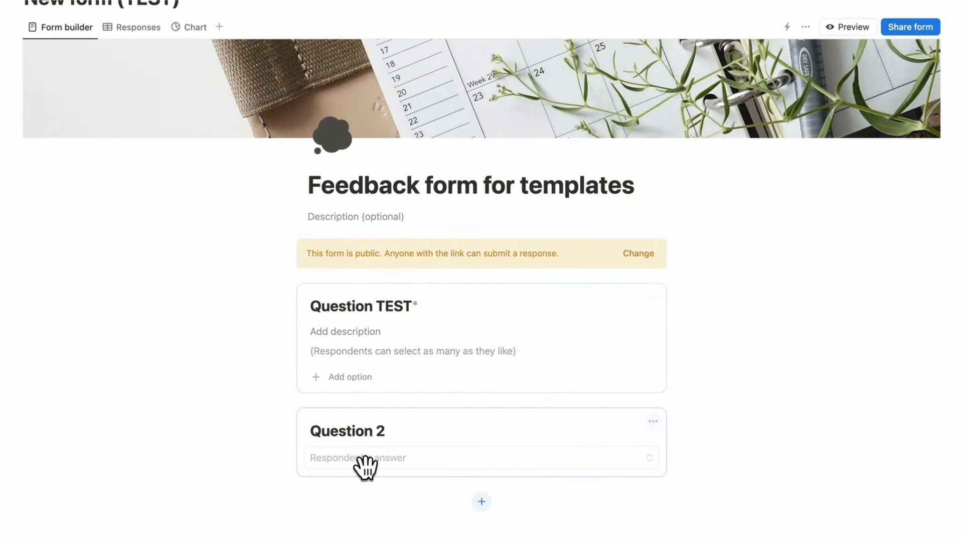
scroll(321, 178, "up", 1)
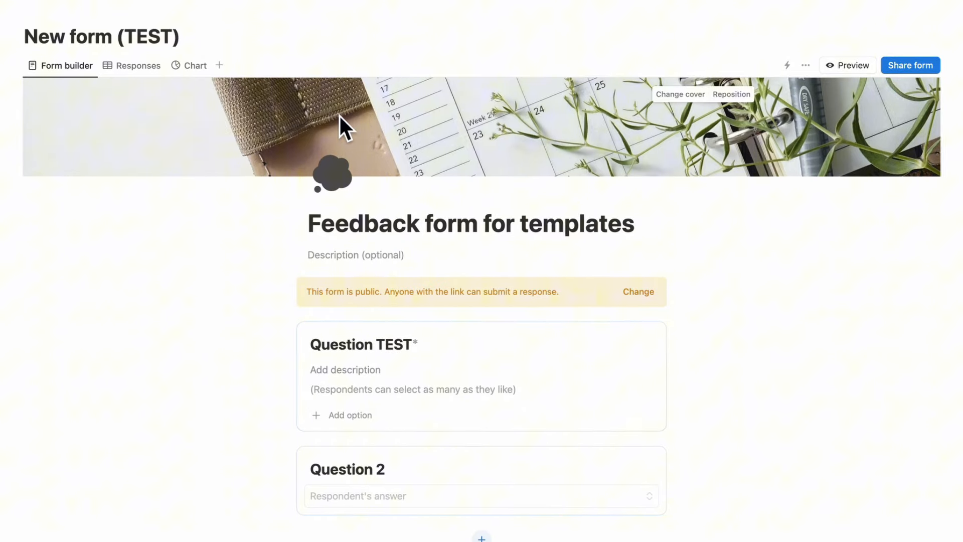